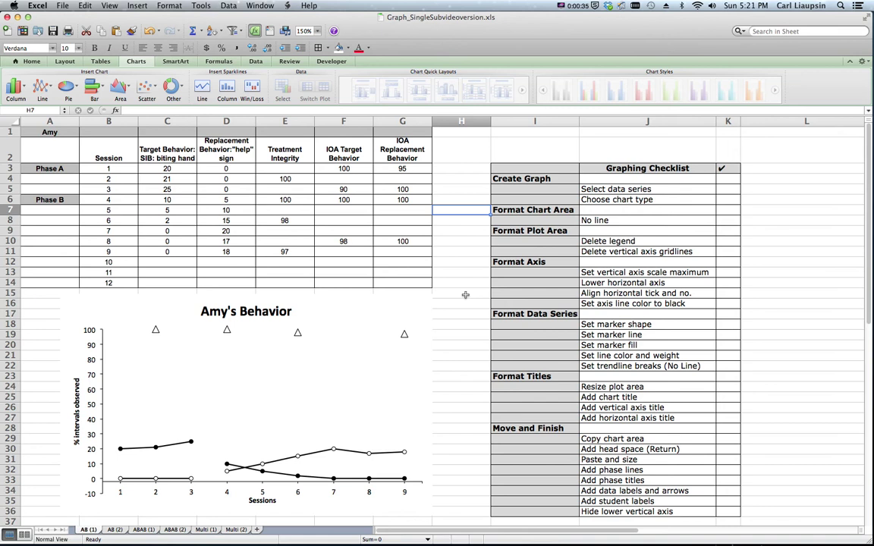
Copy the Amy's Behavior chart from Excel and show all open windows.
click(391, 311)
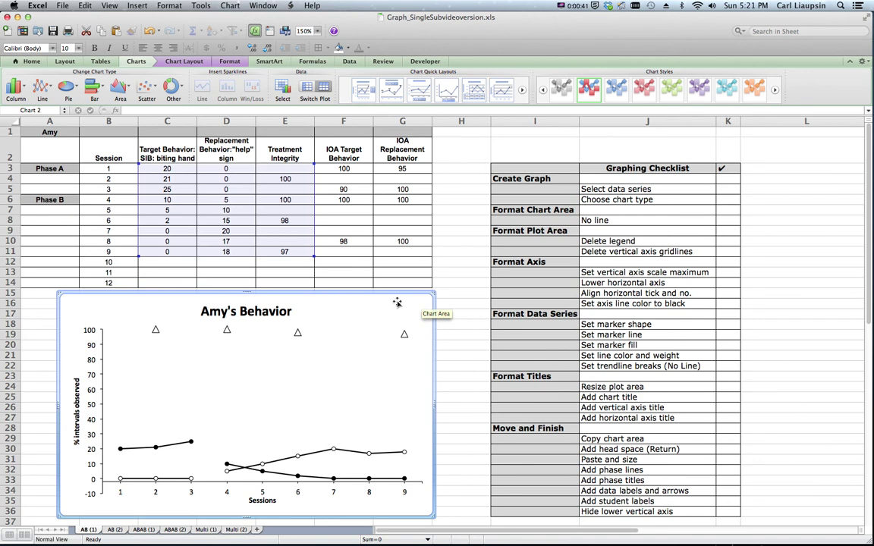
right_click(397, 303)
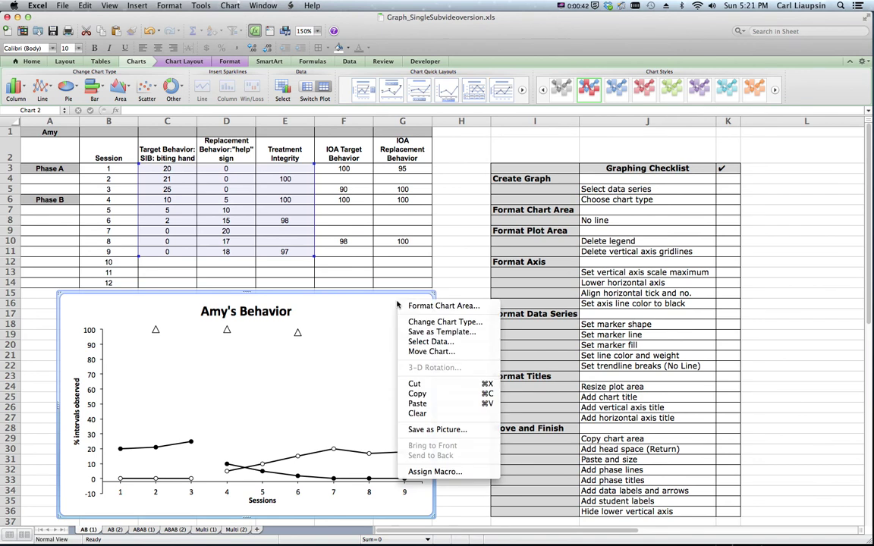
click(415, 393)
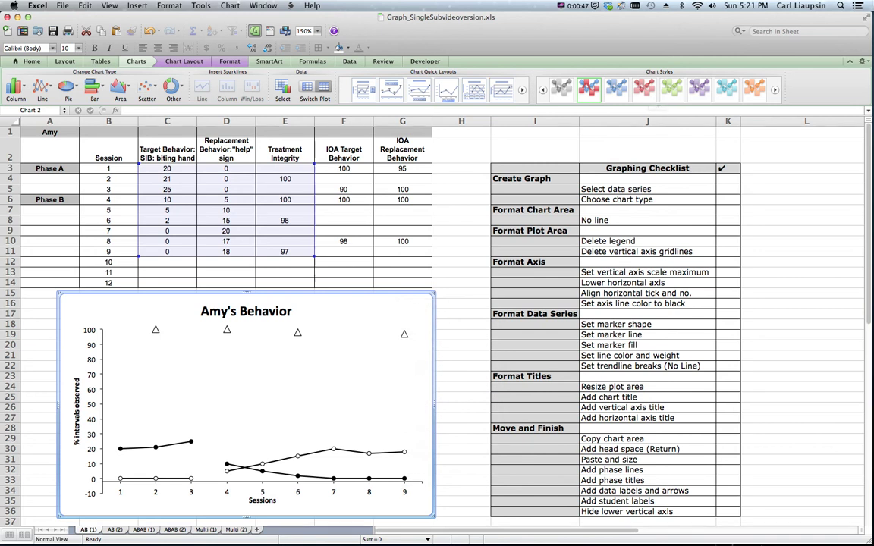
key(ctrl+Up)
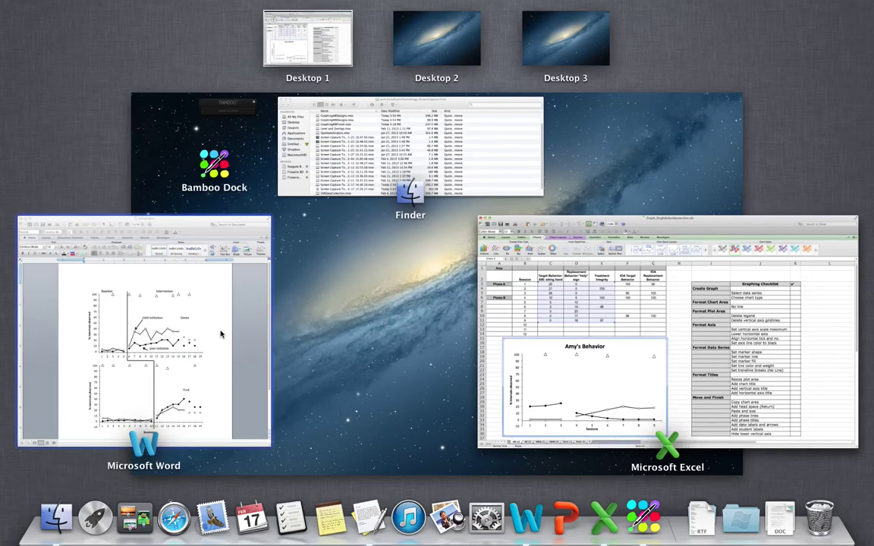
Switch to Word and close the example graph document without saving.
click(221, 334)
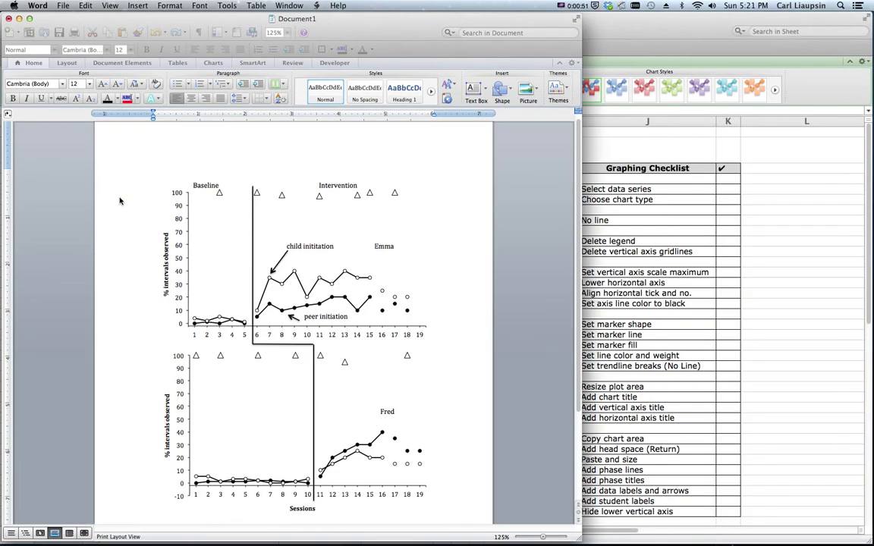
click(8, 19)
click(196, 102)
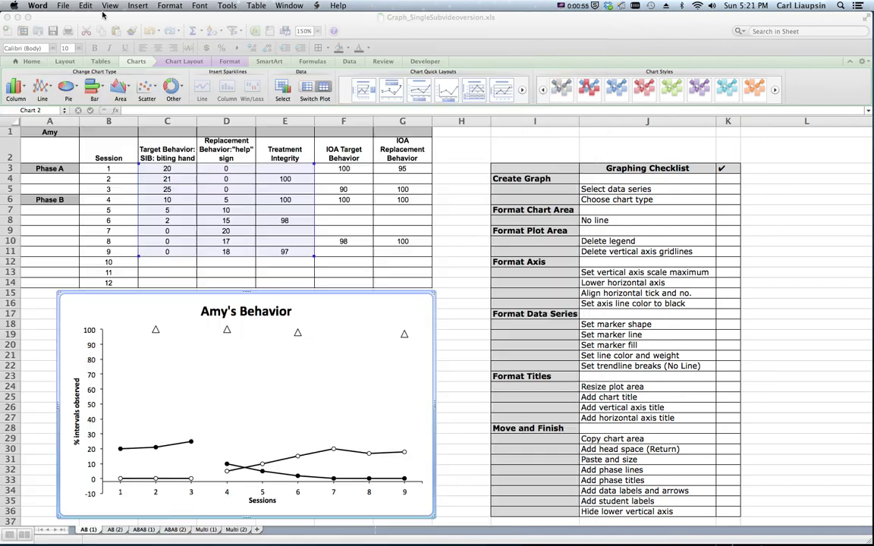
Create a new blank document, narrow its window beside the checklist, and add an empty top line.
click(61, 5)
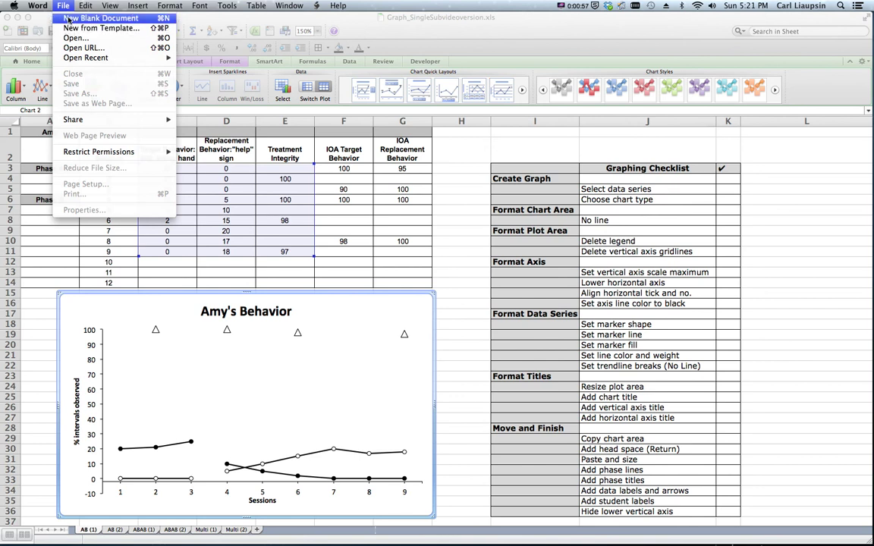
click(70, 18)
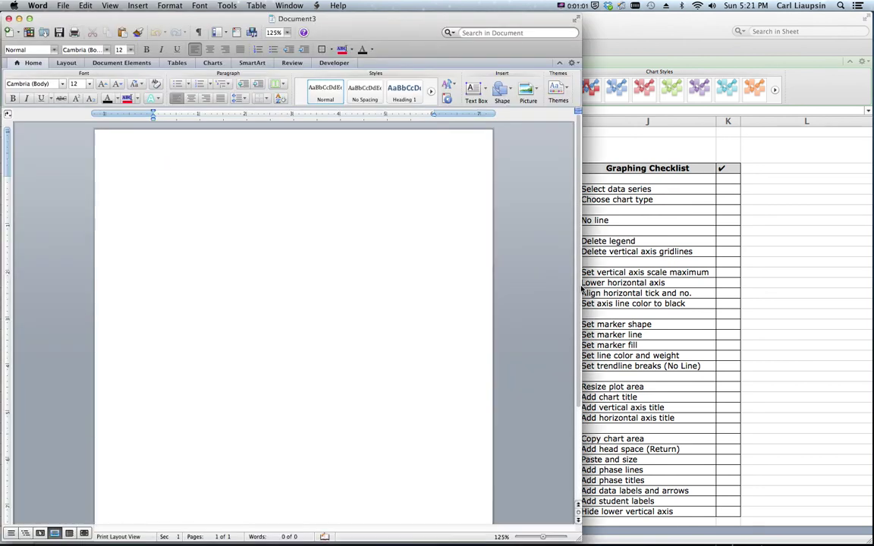
drag(582, 289, 484, 286)
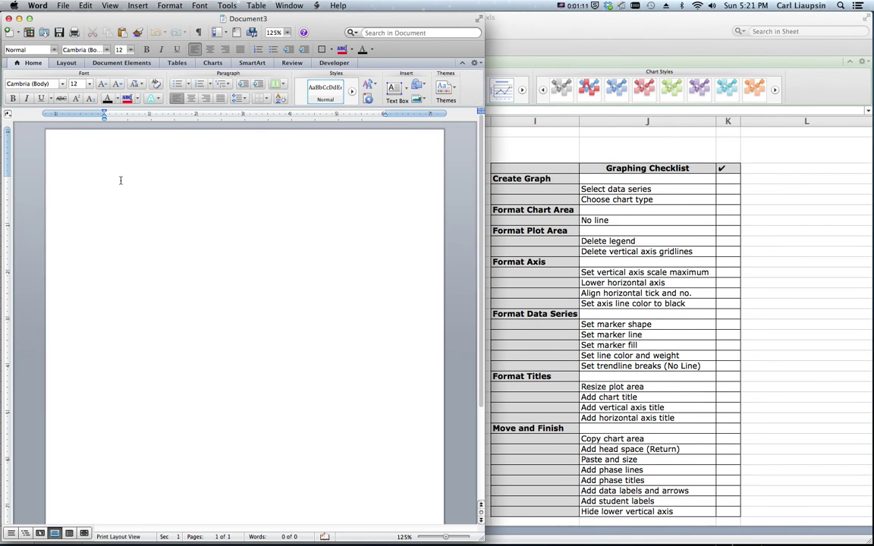
key(Return)
Paste the Amy's Behavior line chart into Document3 below the head-space lines and select it.
right_click(143, 190)
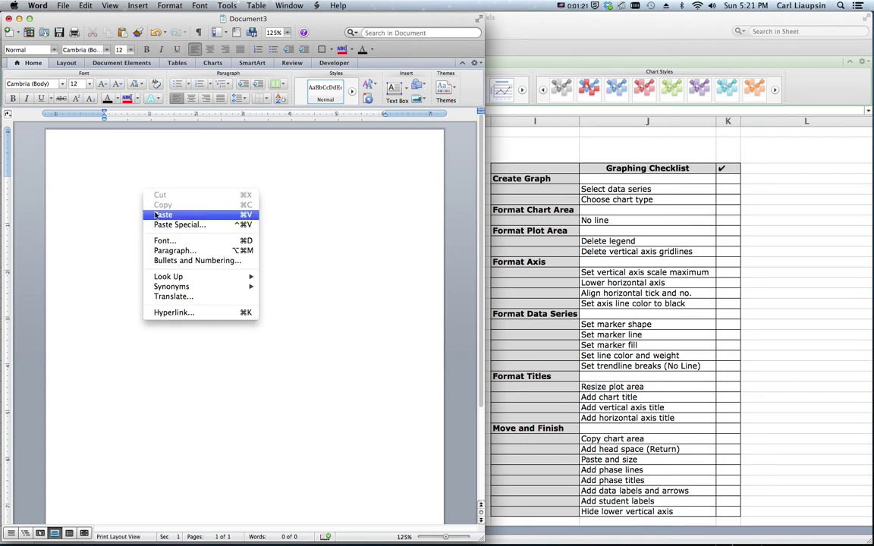
click(155, 216)
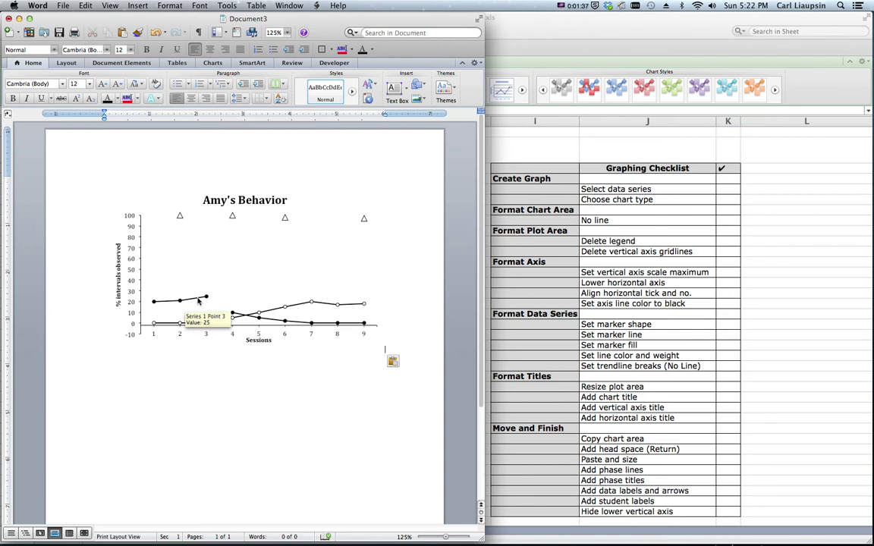
click(198, 301)
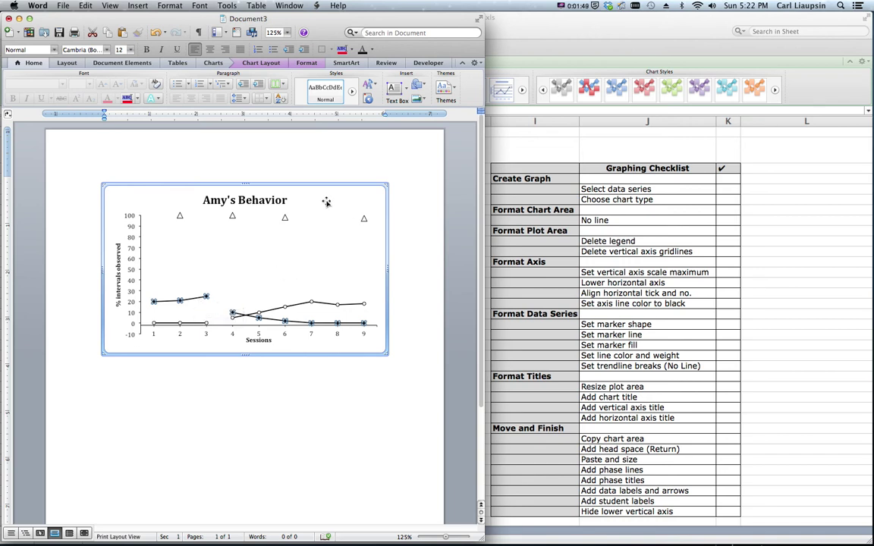
Drag the Sessions axis title slightly lower, further below the session numbers.
click(327, 227)
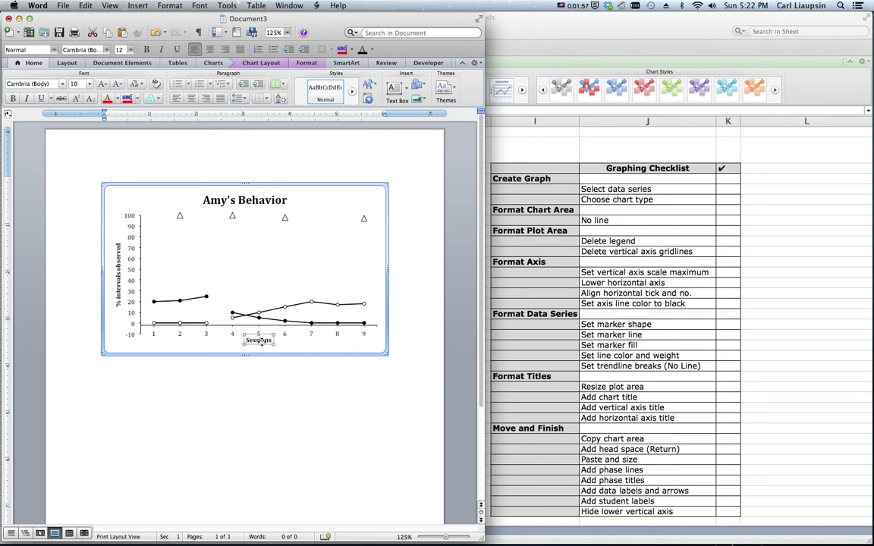
click(262, 343)
drag(262, 343, 237, 348)
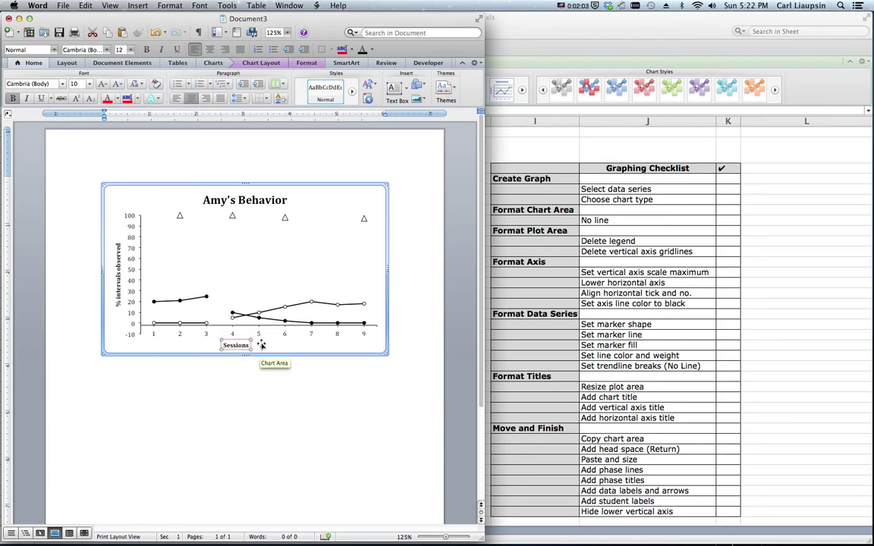
click(261, 346)
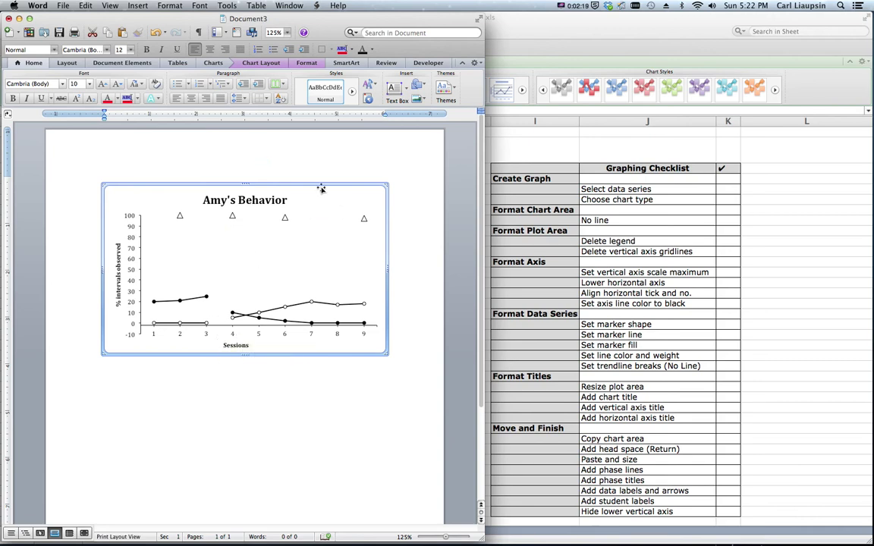
Draw a vertical line between sessions 3 and 4, stretched from the plot top to the axis.
click(419, 86)
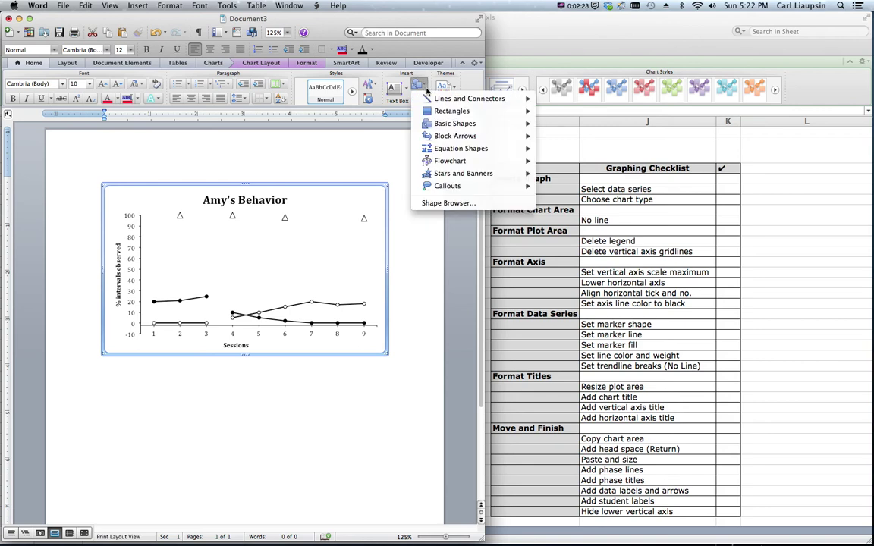
mouse_move(448, 99)
click(551, 114)
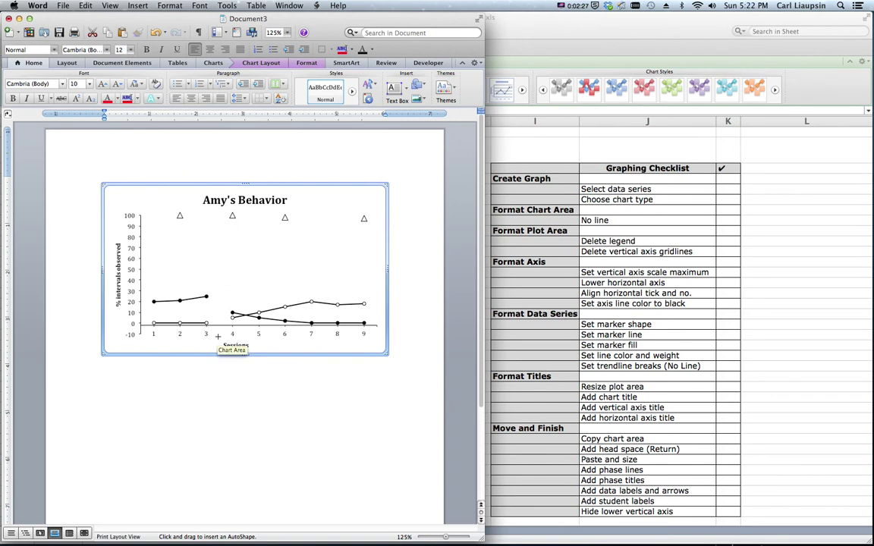
drag(218, 337, 215, 205)
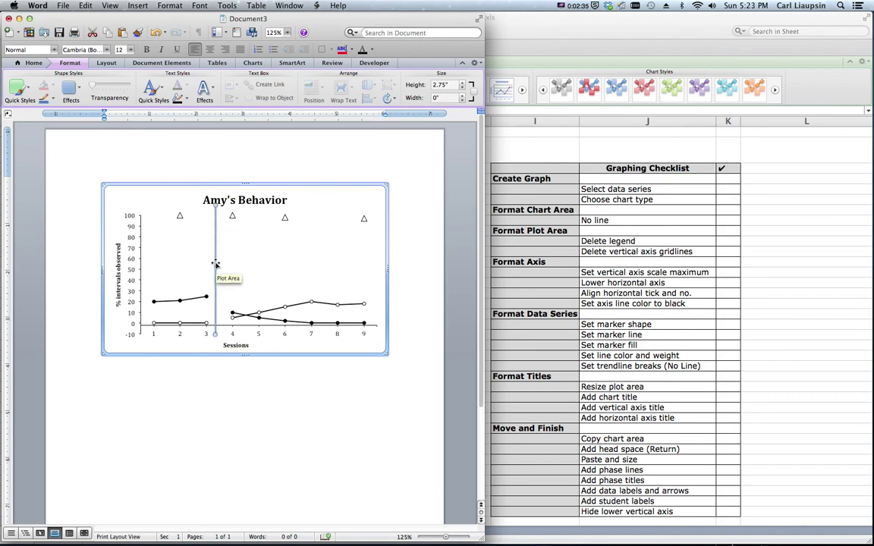
drag(215, 264, 219, 262)
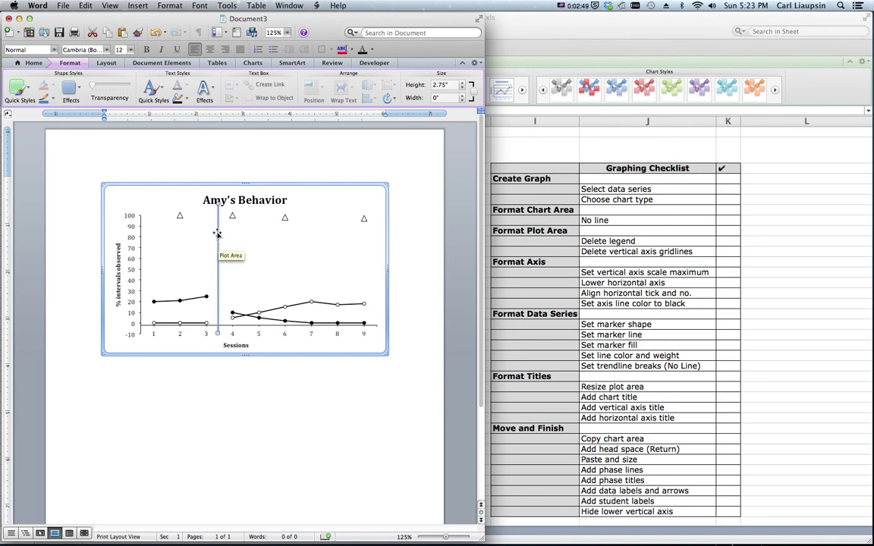
drag(217, 202, 217, 210)
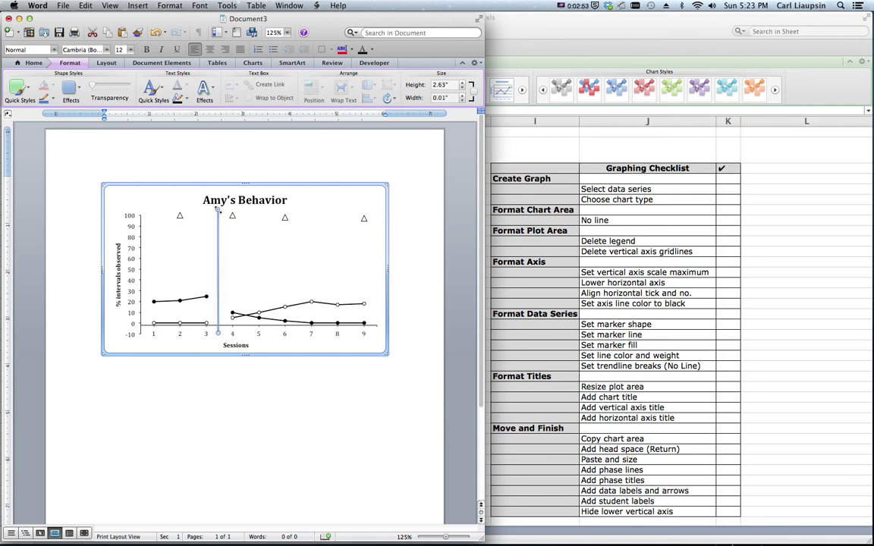
drag(218, 332, 218, 339)
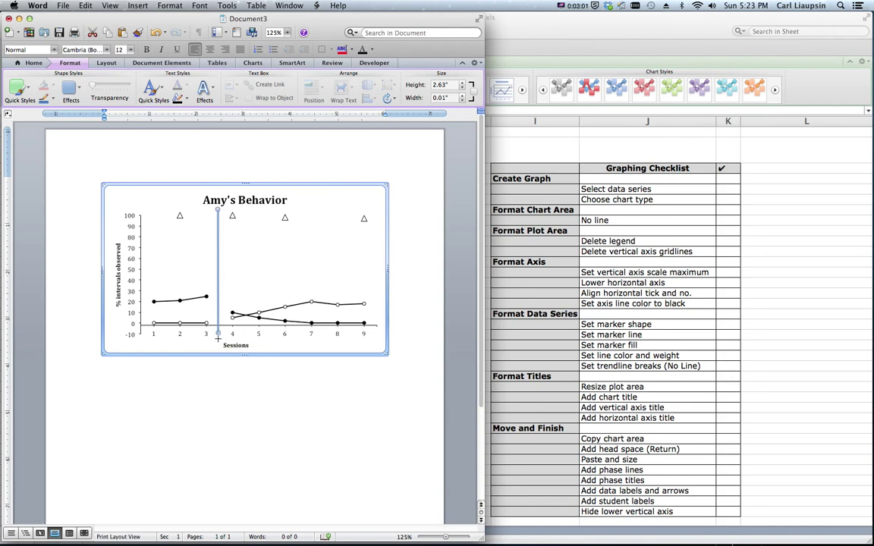
Make the phase line black and reduce its line weight in Format Shape.
right_click(217, 263)
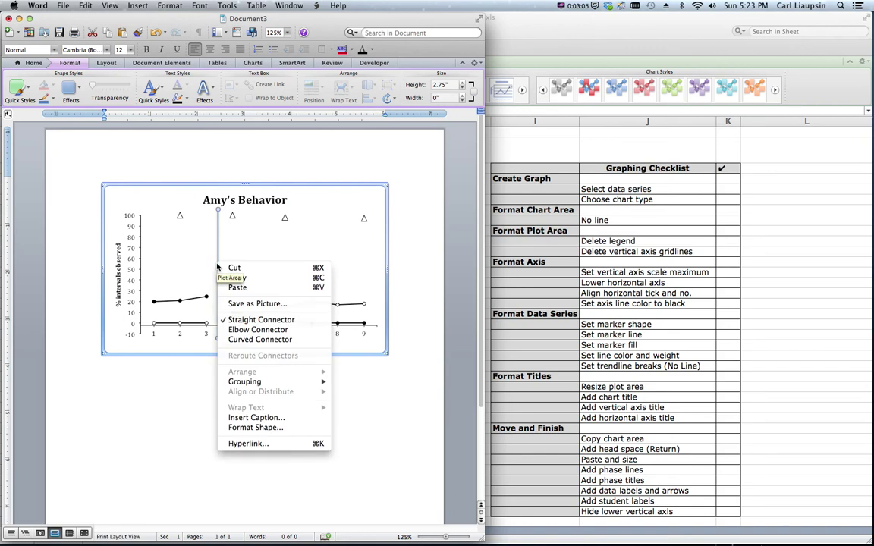
click(236, 428)
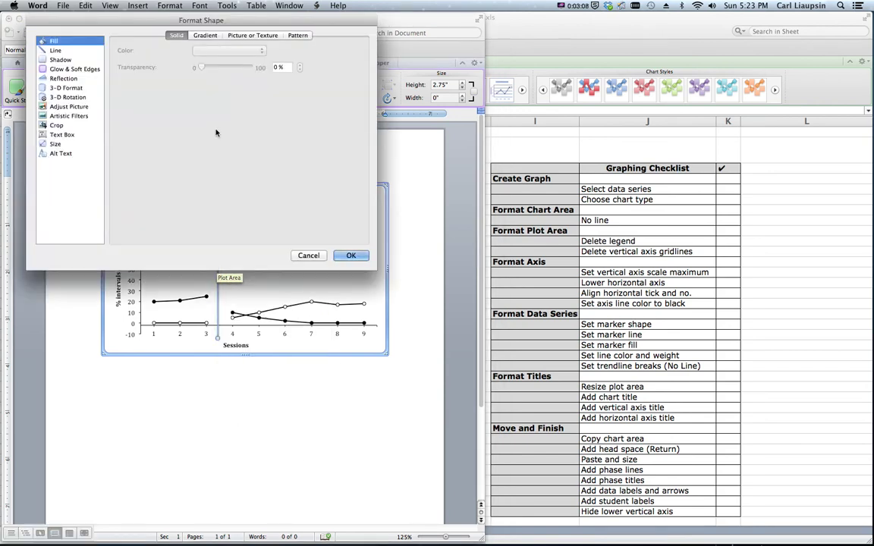
click(67, 53)
click(177, 48)
click(159, 79)
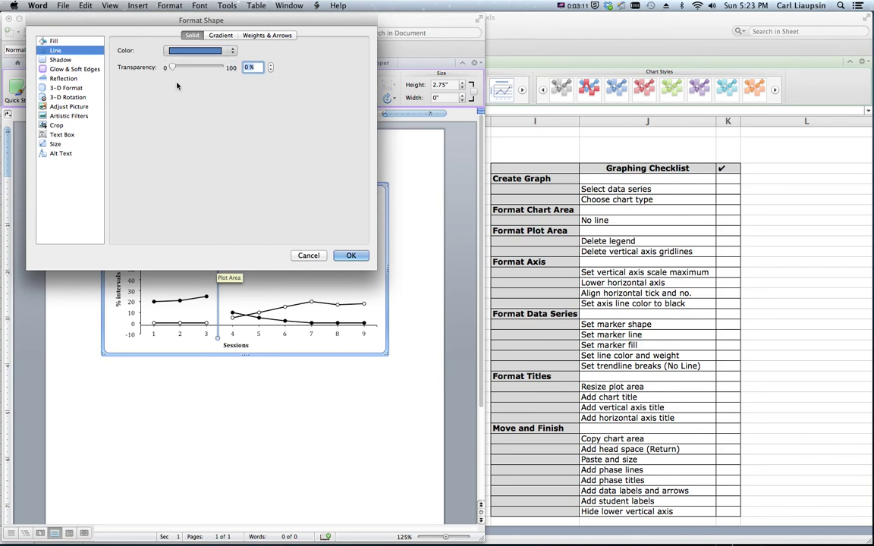
click(267, 36)
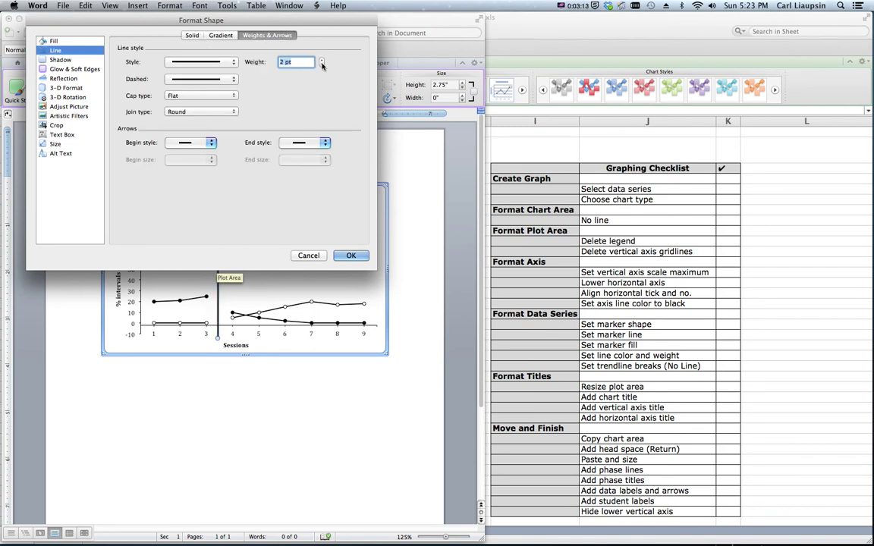
text(0.5)
click(350, 255)
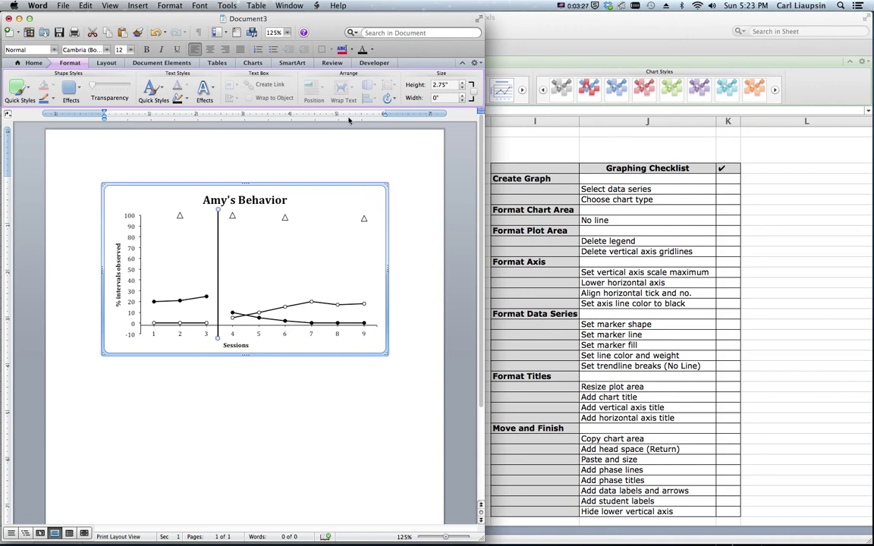
Add a 'Baseline' text box above the first phase and raise the chart title slightly.
click(181, 147)
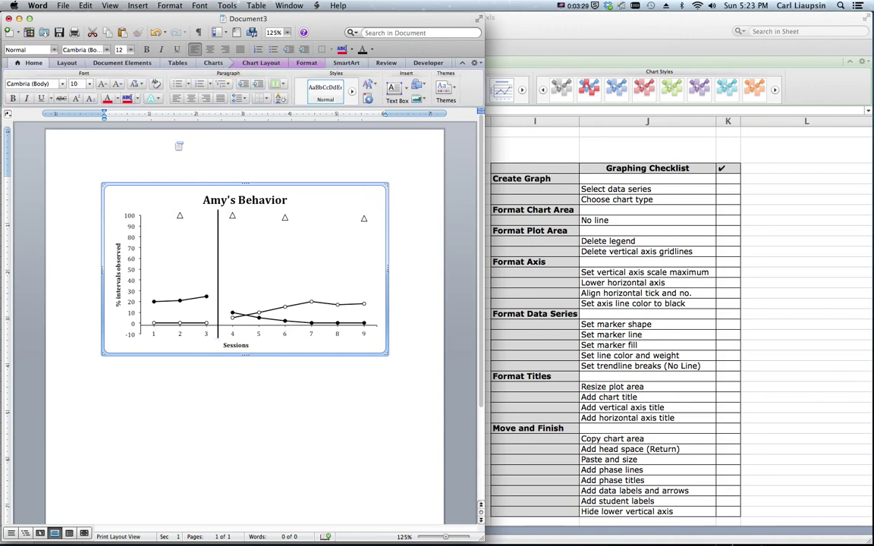
click(396, 88)
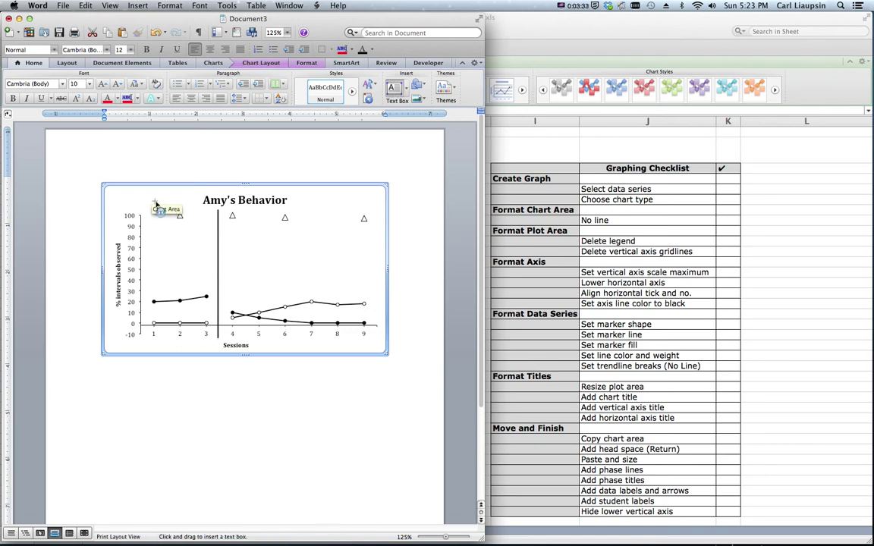
drag(157, 202, 192, 211)
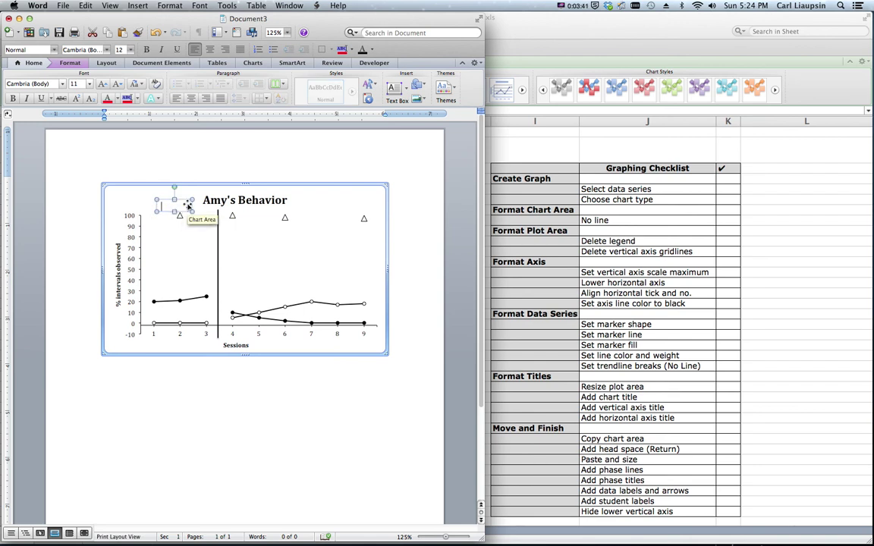
text(Baseline)
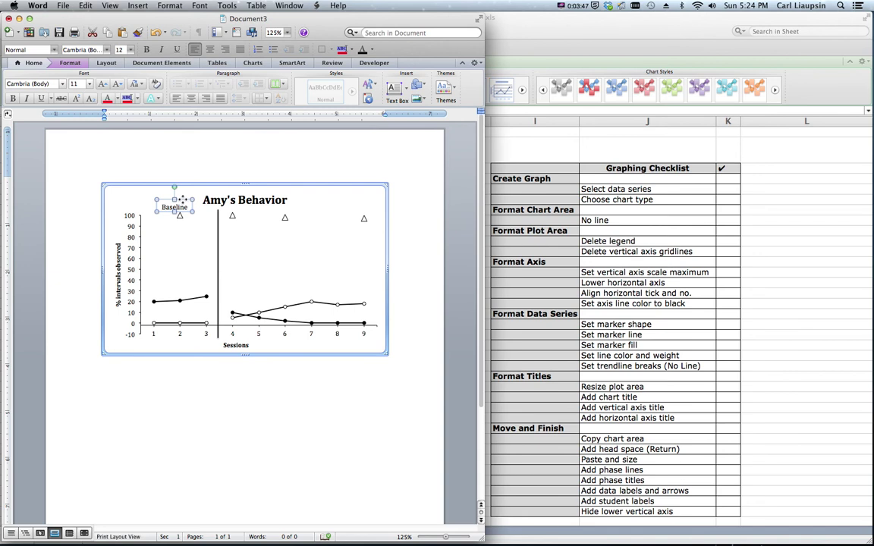
click(247, 196)
drag(245, 189, 245, 183)
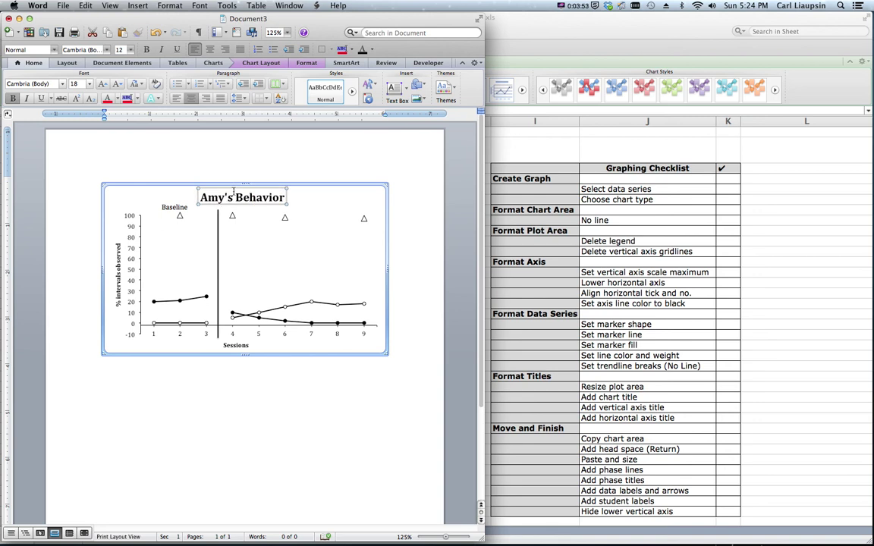
Copy the Baseline label over the intervention phase, retype it 'Intervention', and widen it.
click(174, 208)
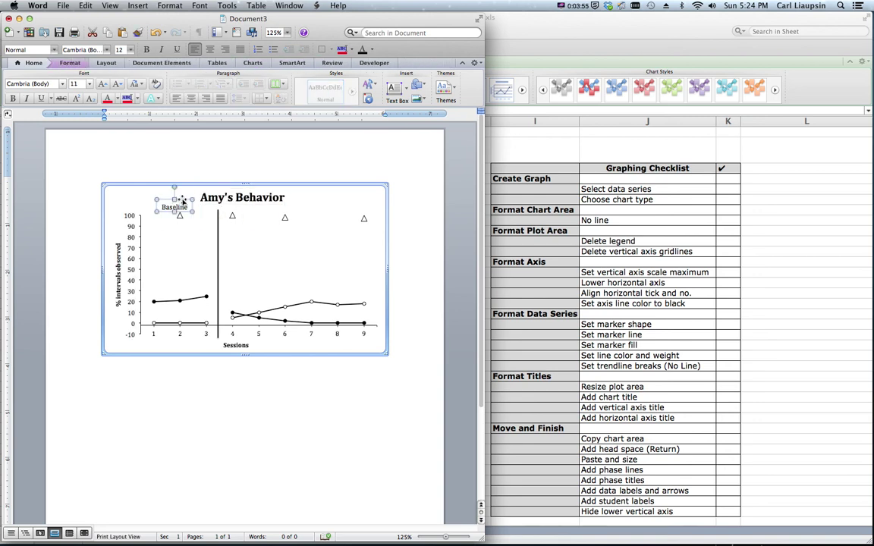
click(183, 199)
drag(196, 207, 323, 206)
text(Int)
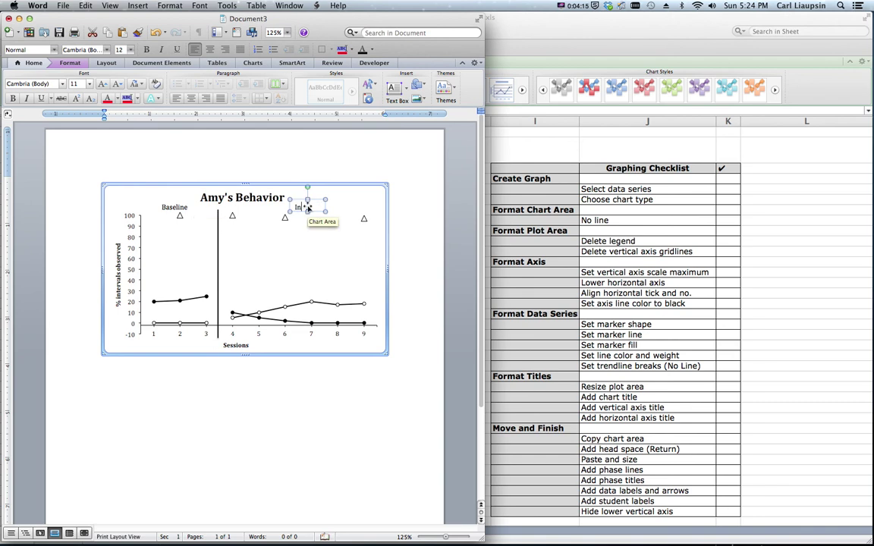
text(erventio)
drag(326, 206, 344, 208)
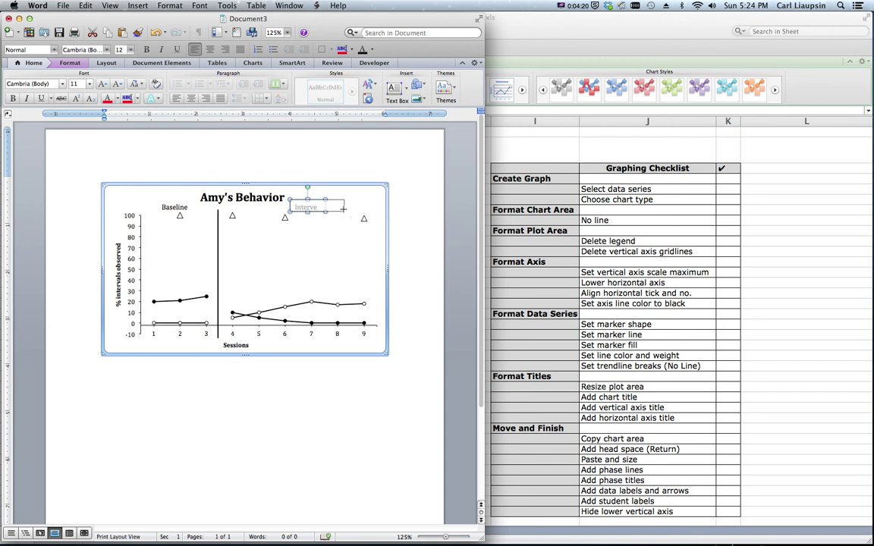
click(307, 251)
click(192, 344)
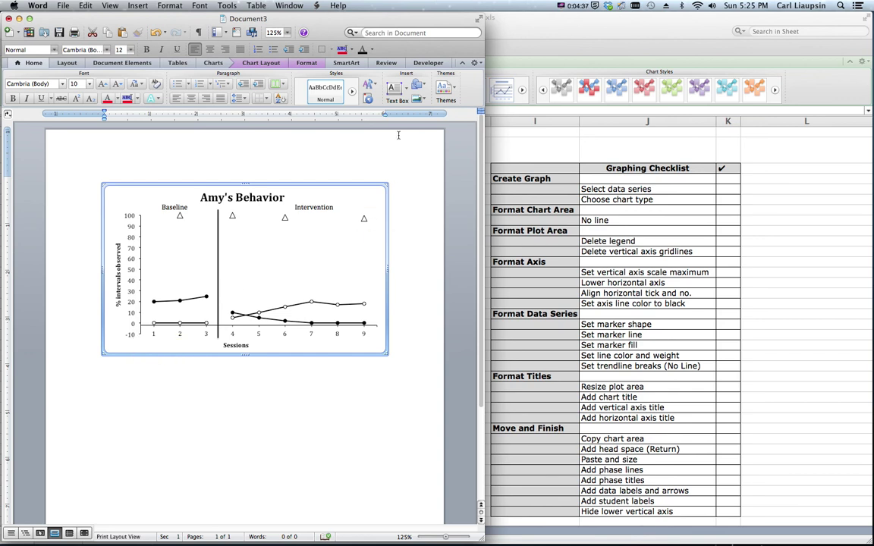
Draw a small rectangle over the -10 vertical axis label.
click(420, 86)
mouse_move(455, 110)
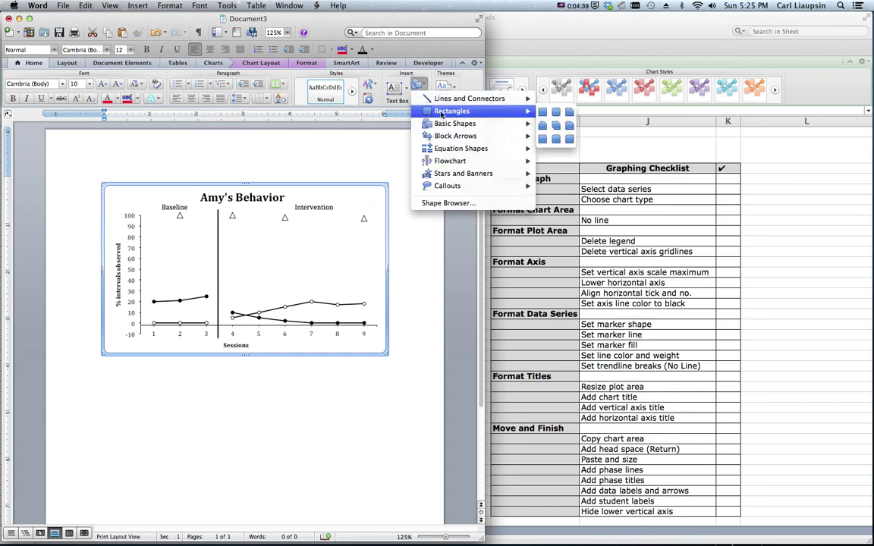
click(543, 111)
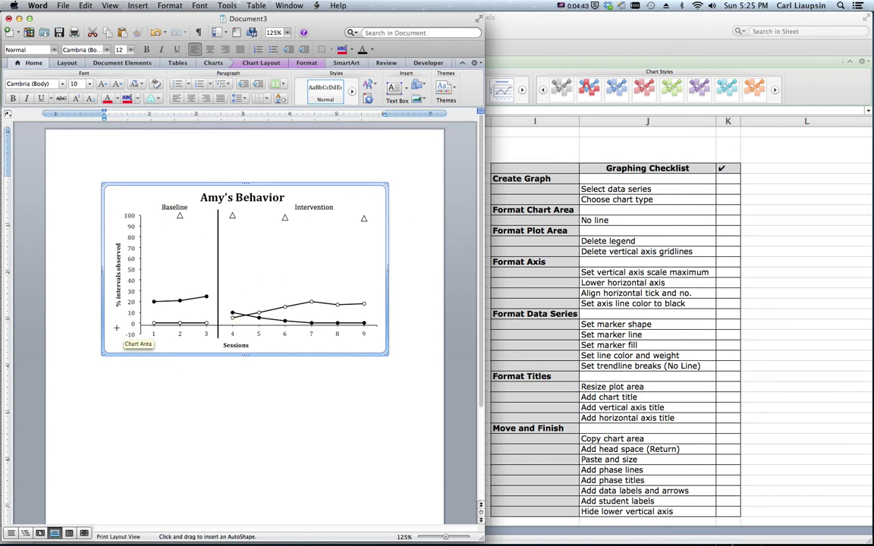
drag(117, 328, 143, 343)
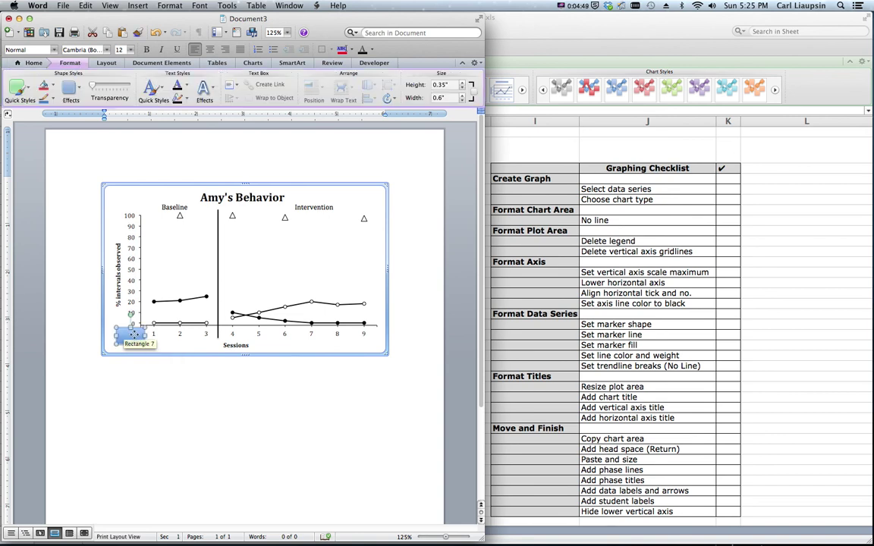
Give the rectangle a white outline and white fill.
right_click(134, 334)
click(183, 461)
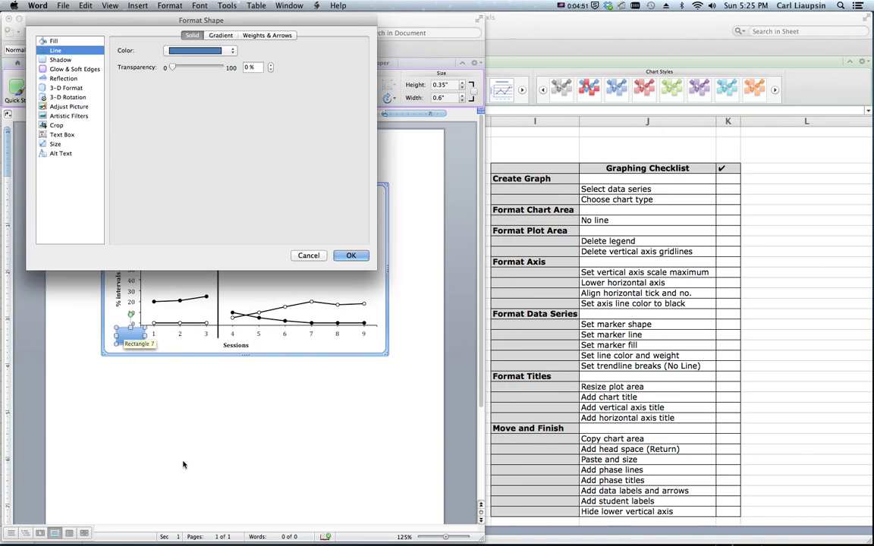
click(182, 50)
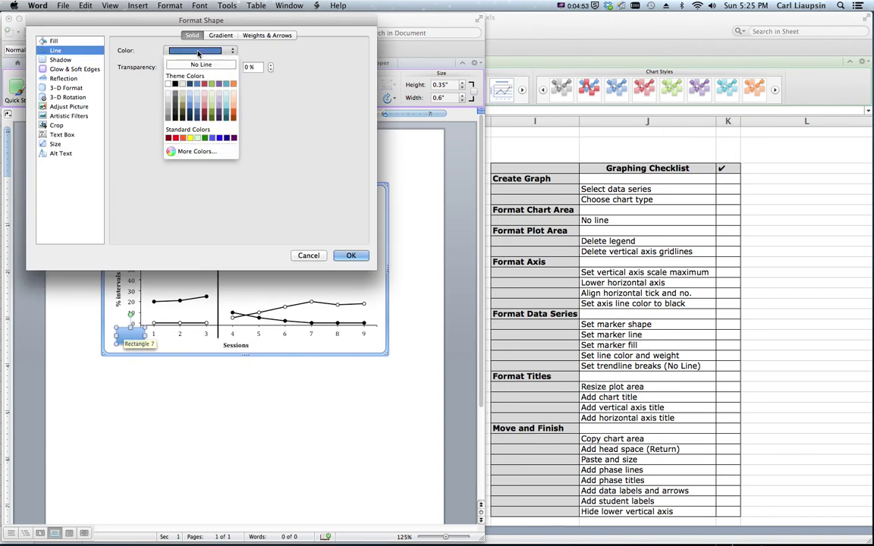
click(173, 83)
click(87, 43)
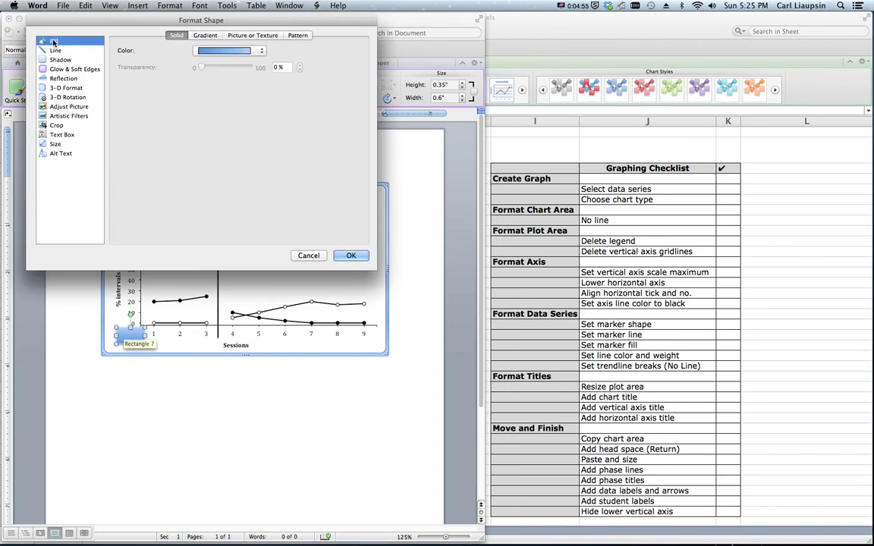
click(201, 51)
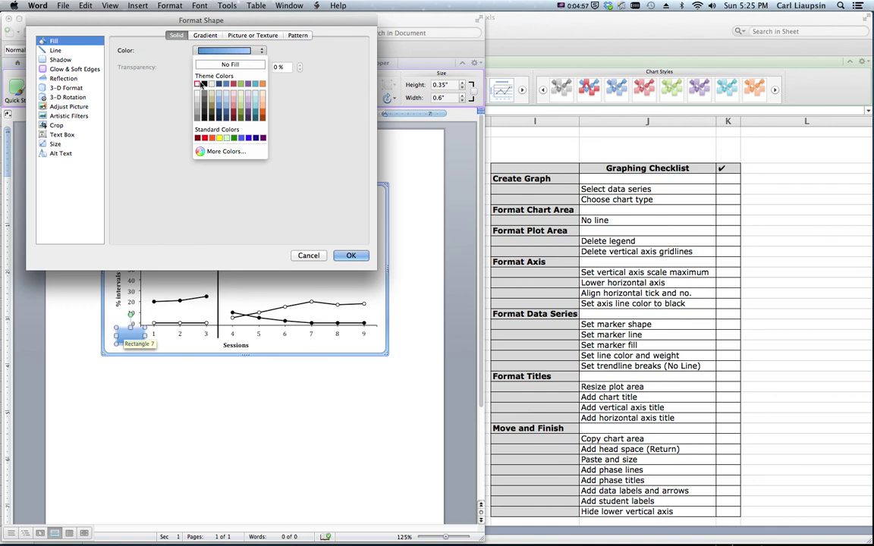
click(199, 84)
click(351, 255)
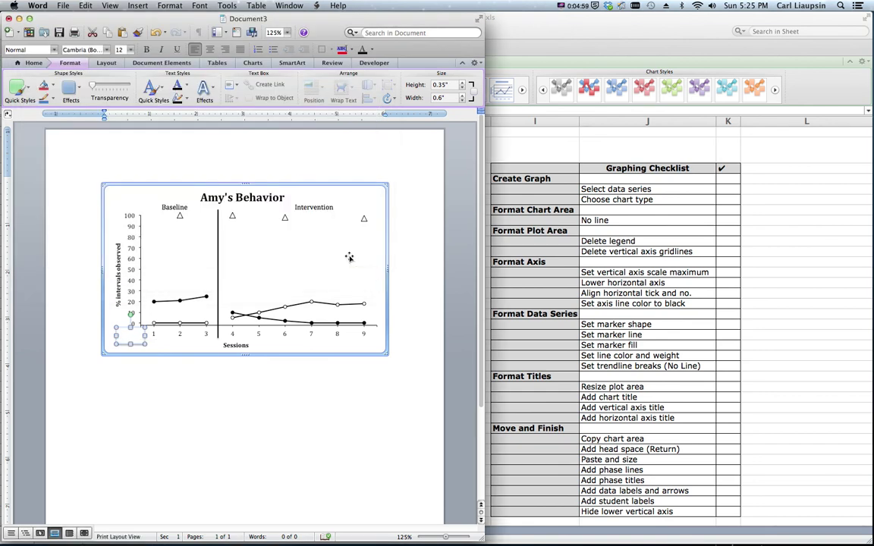
click(262, 337)
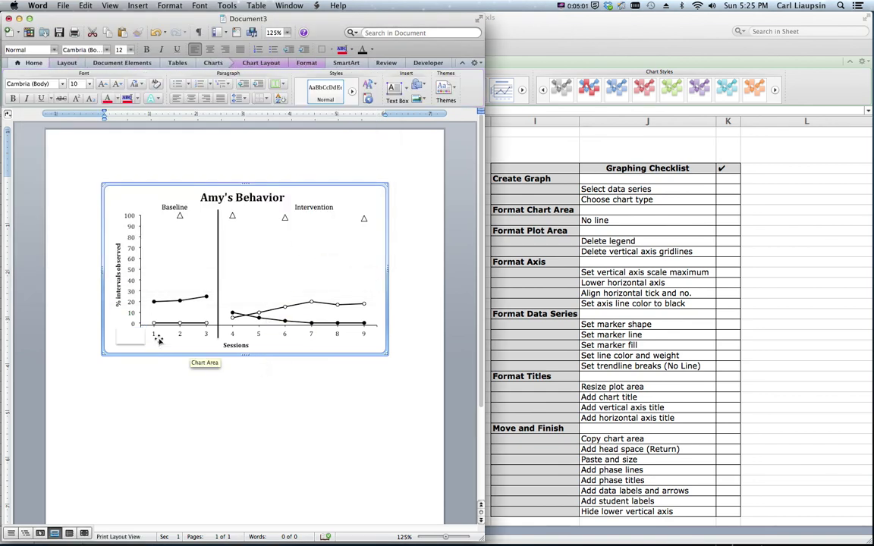
Turn off the rectangle's shadow.
right_click(133, 337)
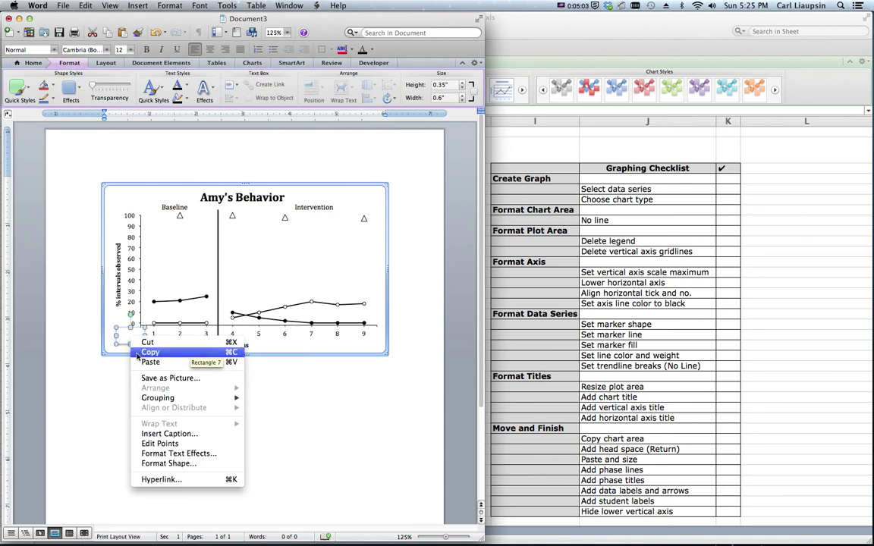
click(176, 296)
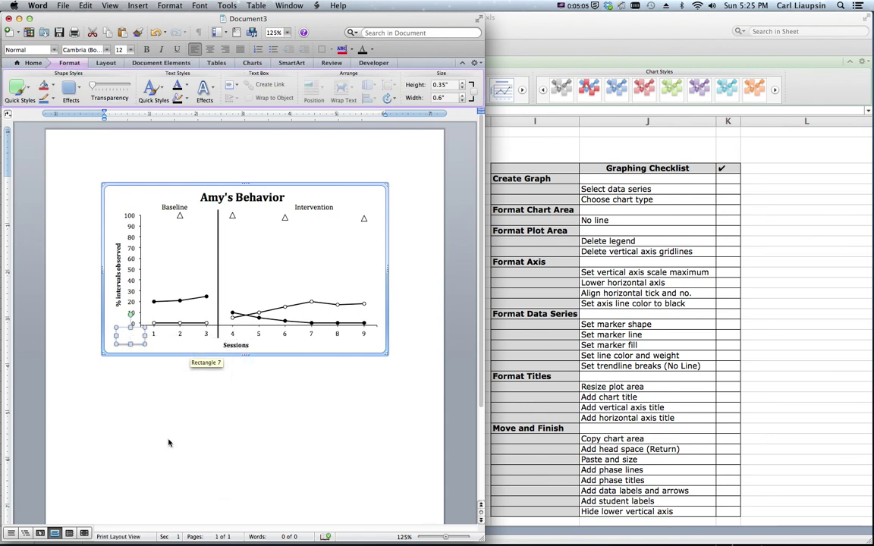
click(61, 59)
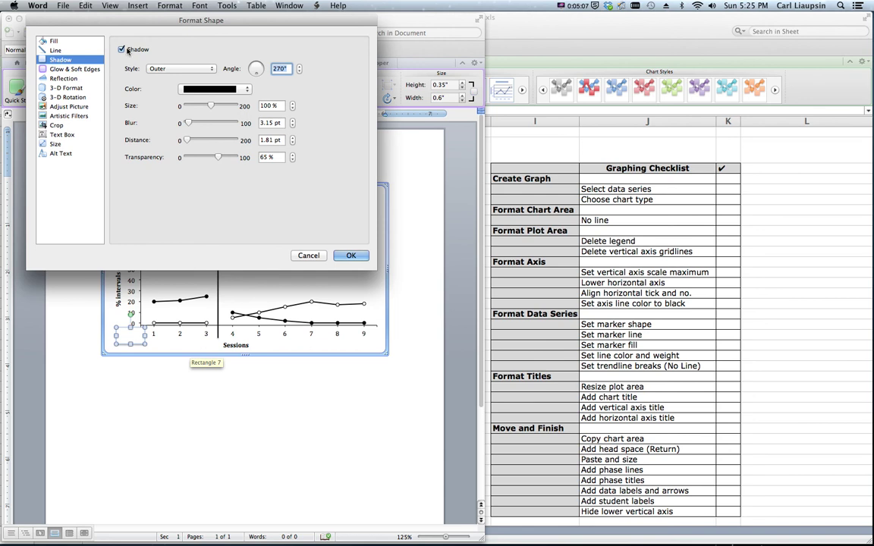
click(122, 49)
key(Return)
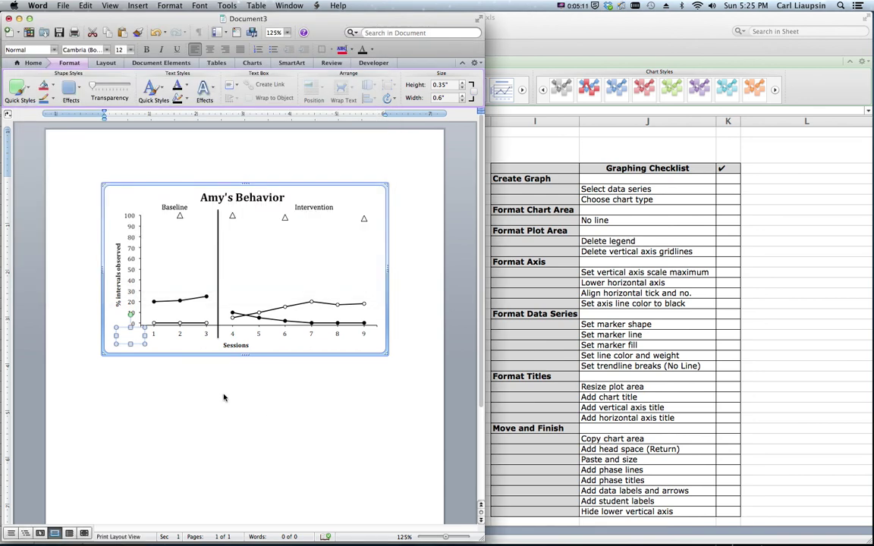
click(258, 343)
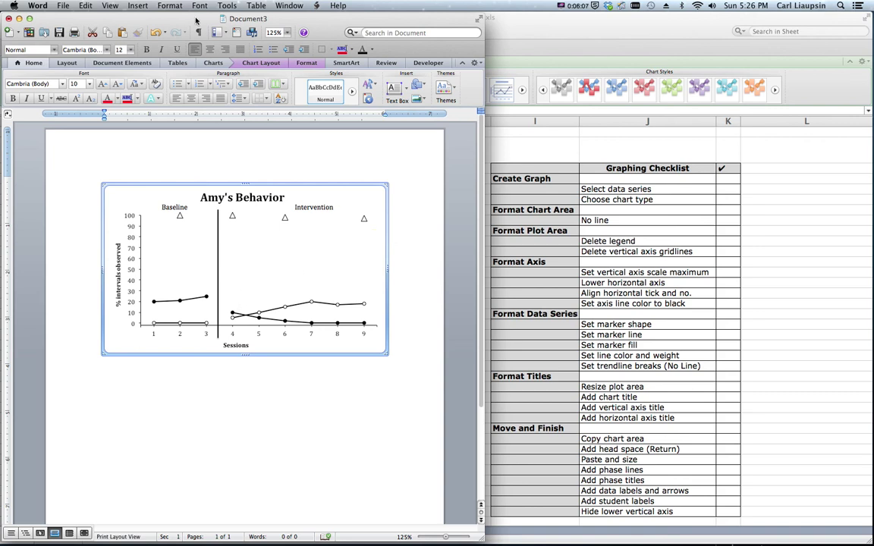
Move the Word window to the right to reveal Amy's session data and chart in Excel.
drag(196, 21, 550, 36)
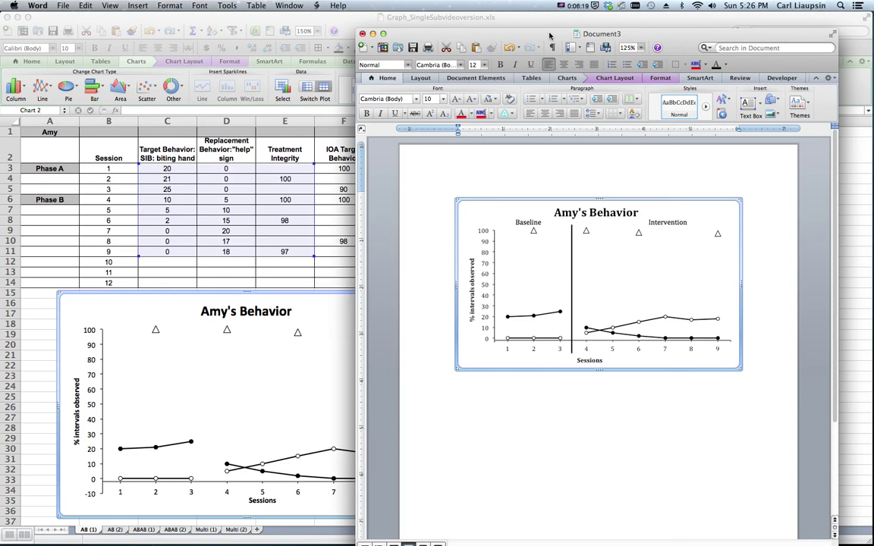
Move the Word window back and add a 'Target' text label in the intervention phase.
drag(550, 36, 250, 19)
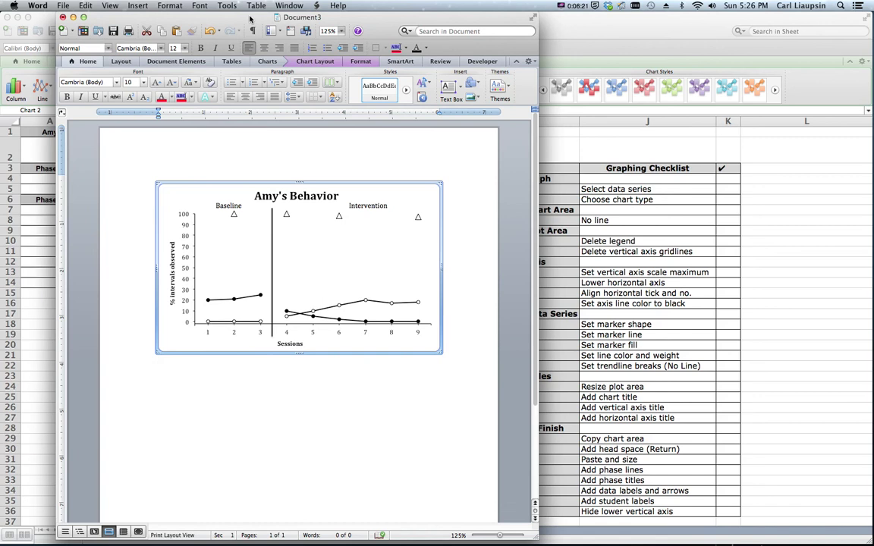
click(448, 90)
drag(281, 287, 328, 298)
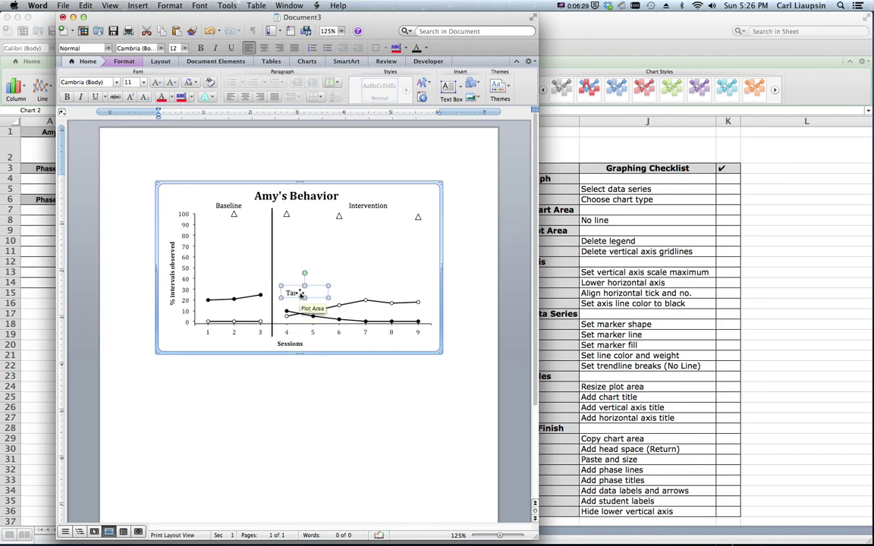
text(Target)
click(300, 257)
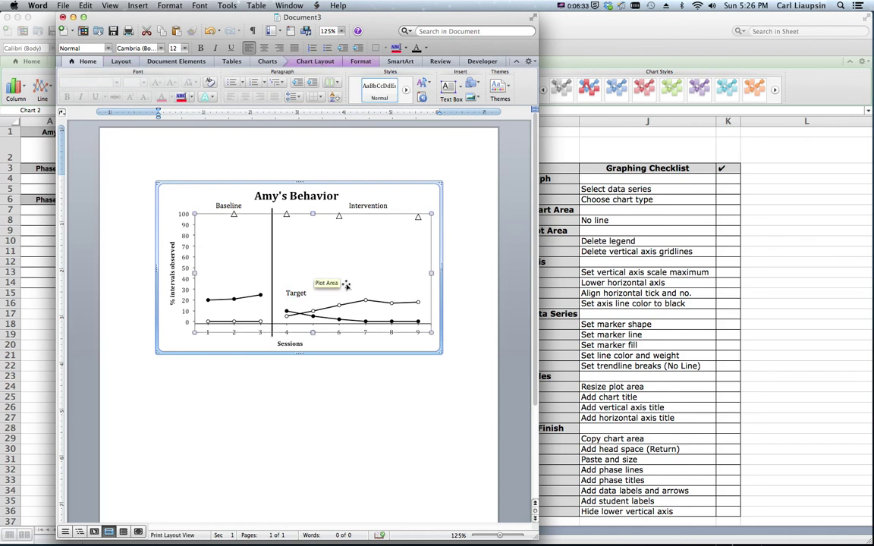
Add a 'Replacement' text label near sessions 7–8, widened to fit.
click(449, 87)
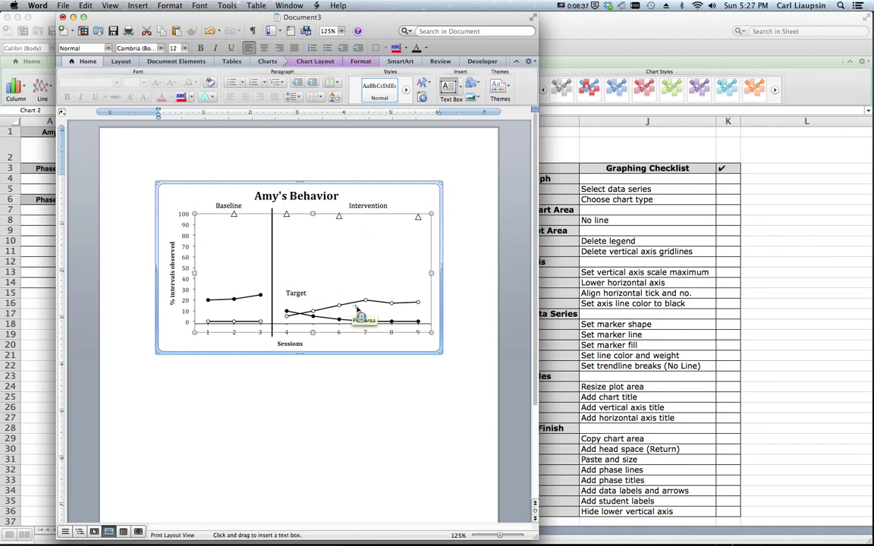
drag(354, 305, 392, 315)
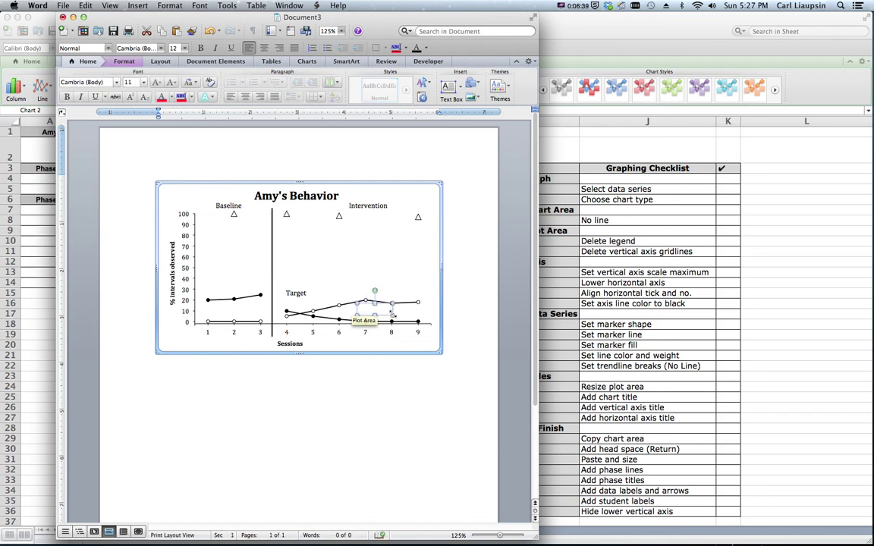
text(r)
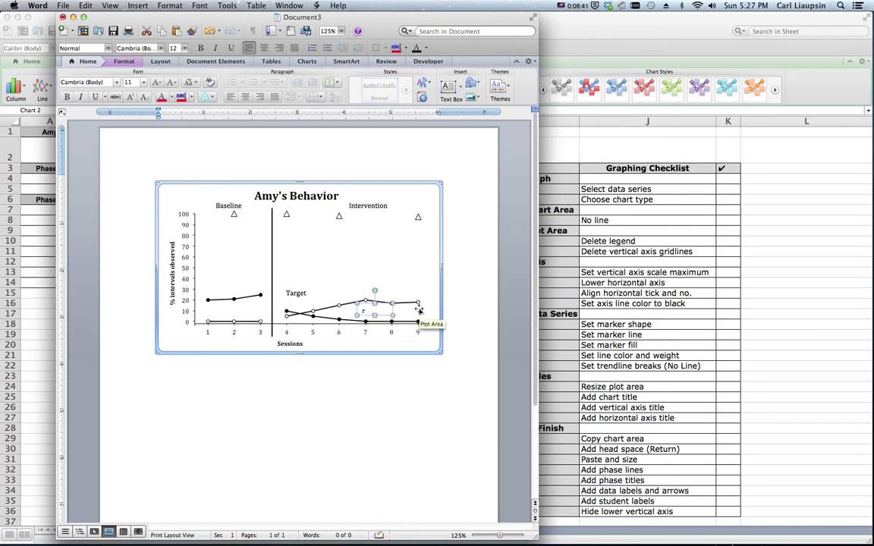
text(eplacement)
drag(392, 314, 420, 314)
click(413, 270)
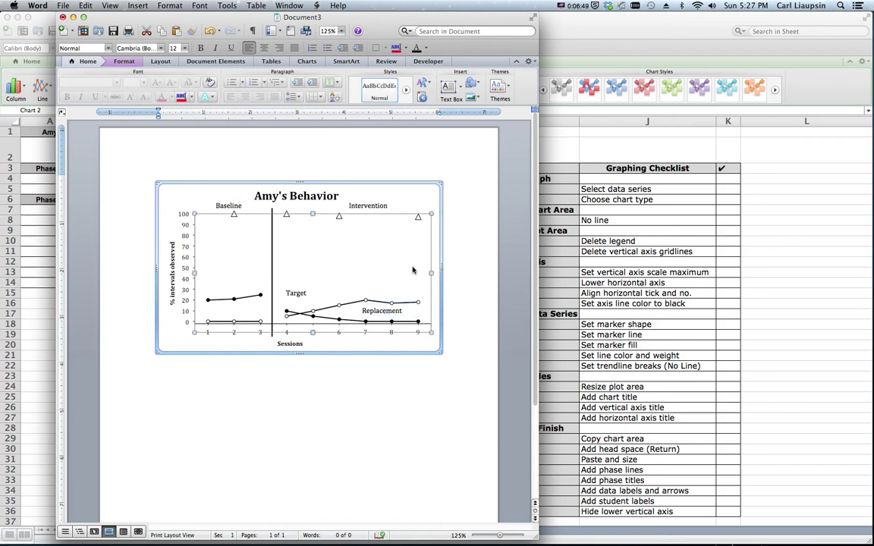
Draw an arrow from the Target label down to the session 4 data point.
click(402, 212)
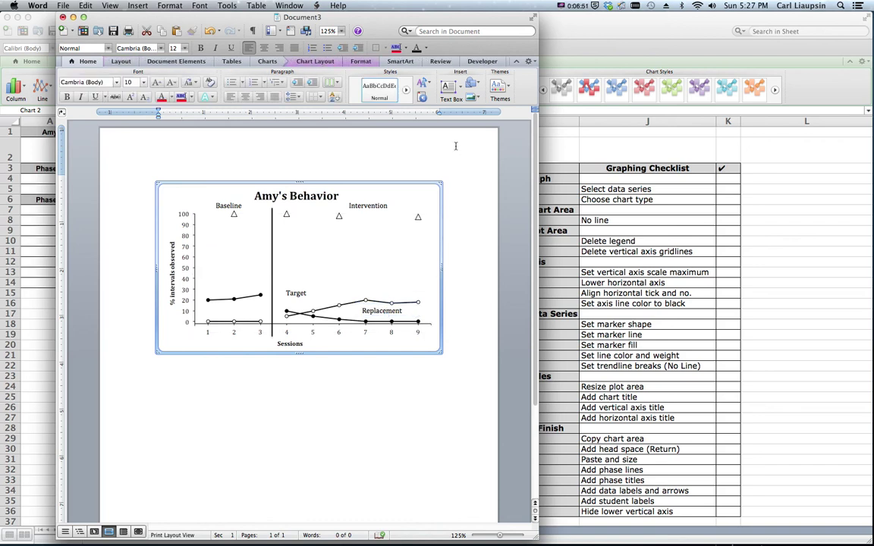
click(471, 84)
mouse_move(531, 98)
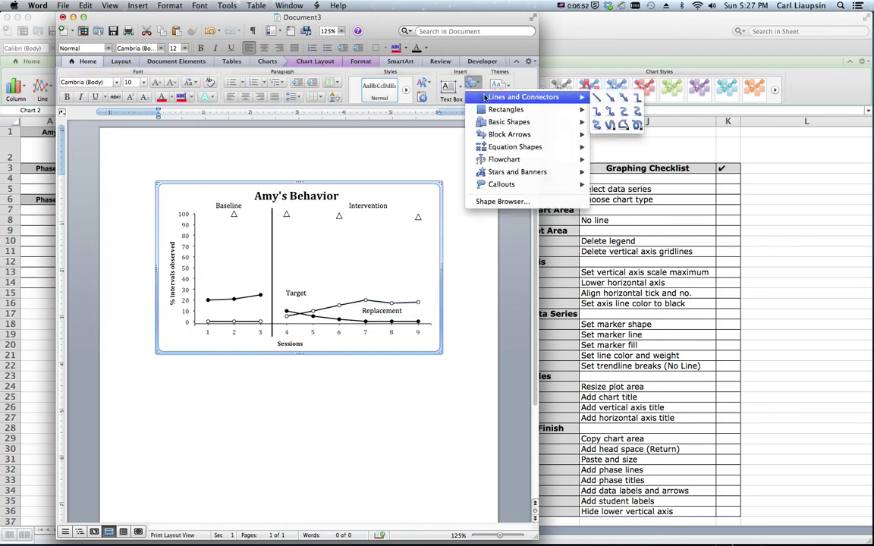
click(610, 99)
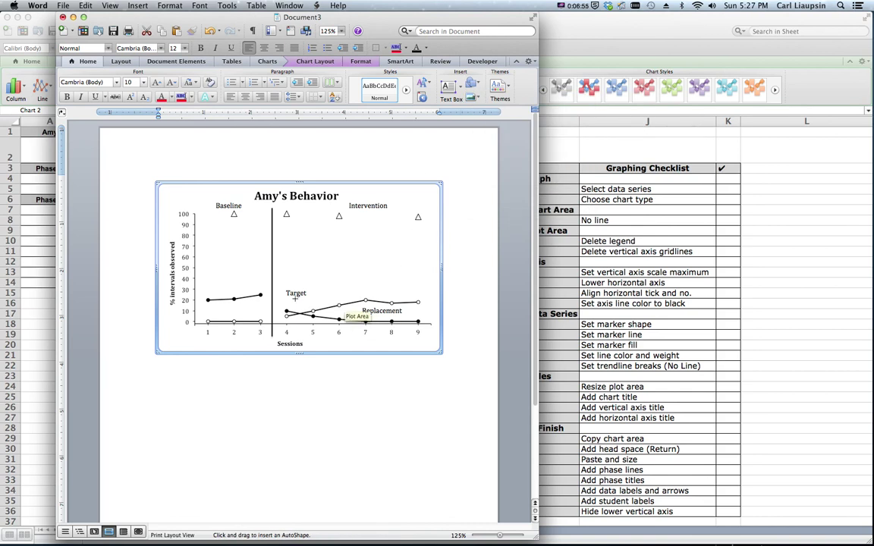
drag(289, 297, 287, 308)
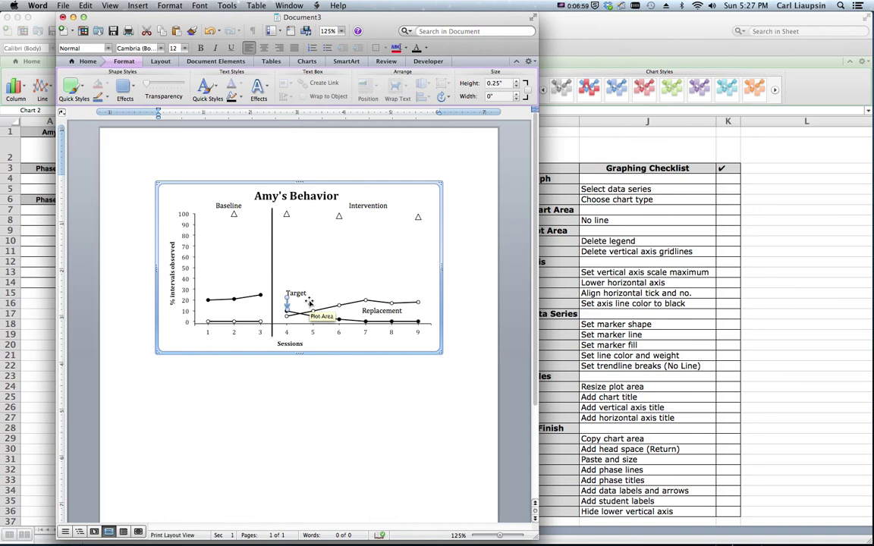
mouse_move(286, 311)
mouse_down()
mouse_move(304, 309)
mouse_move(288, 310)
mouse_up()
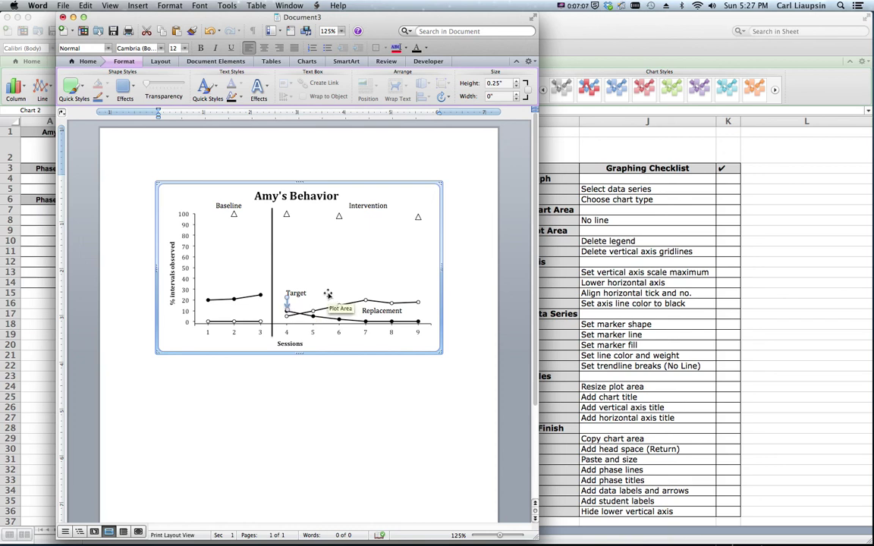
Format the Target arrow with no shadow, a black line and 1 pt weight.
right_click(288, 309)
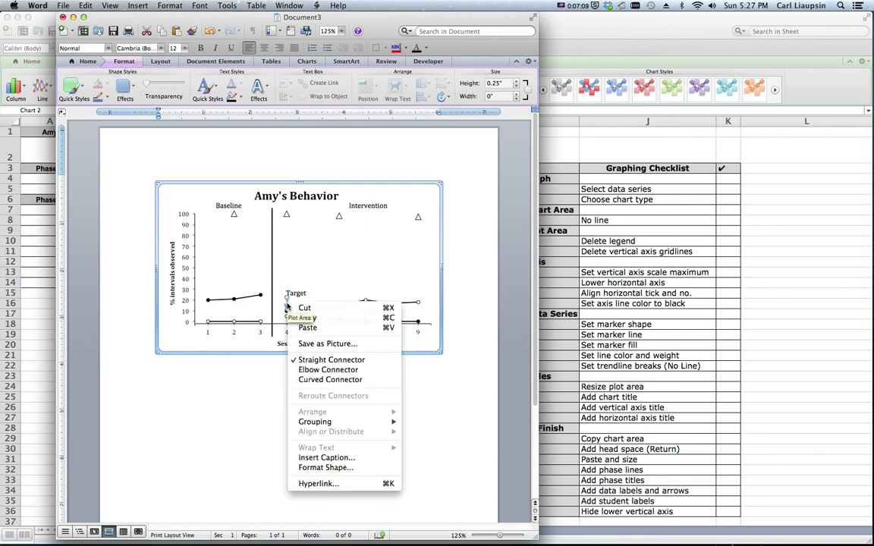
click(293, 261)
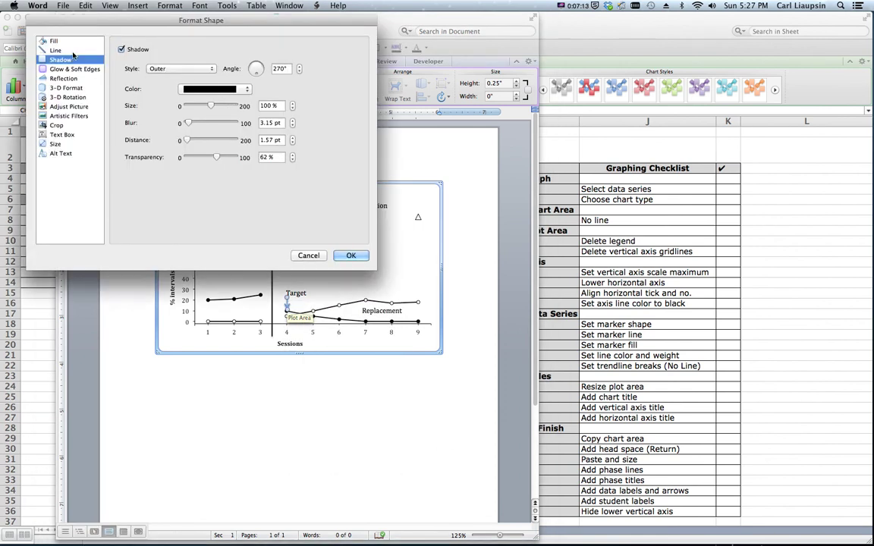
click(121, 49)
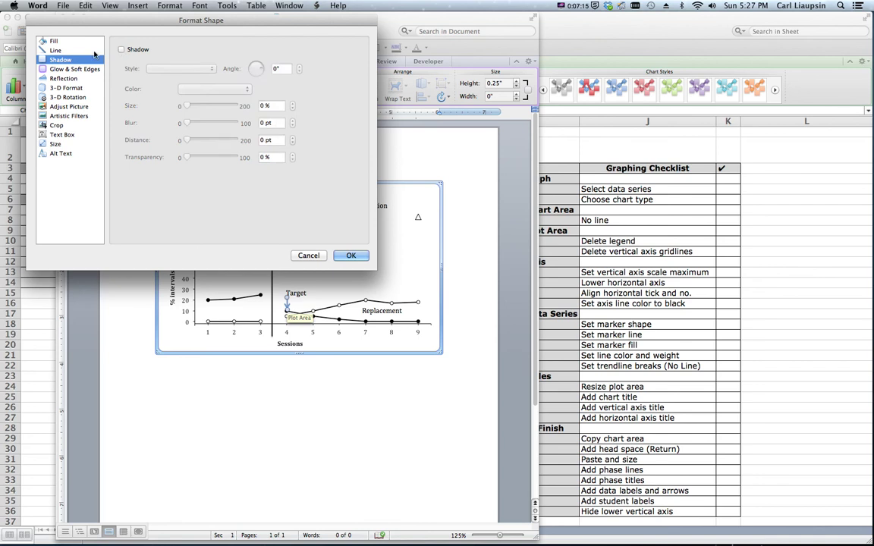
click(68, 50)
click(168, 50)
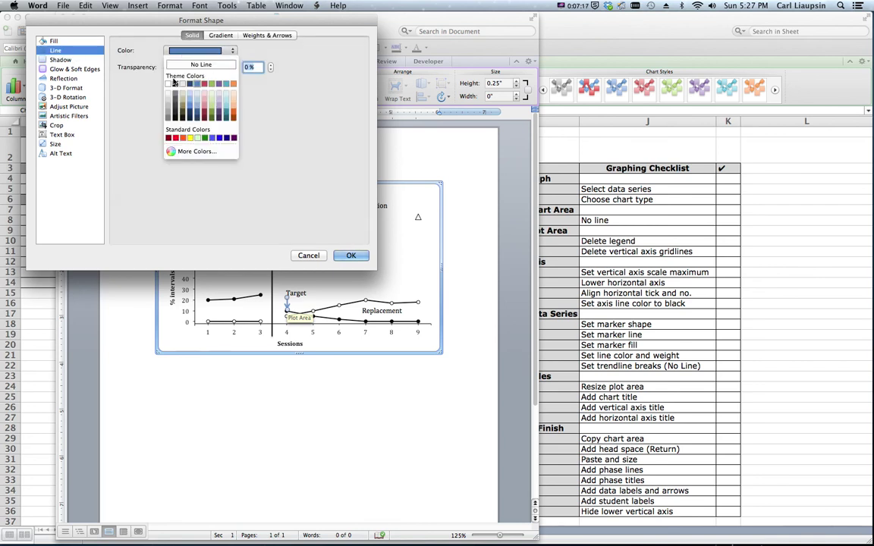
click(175, 84)
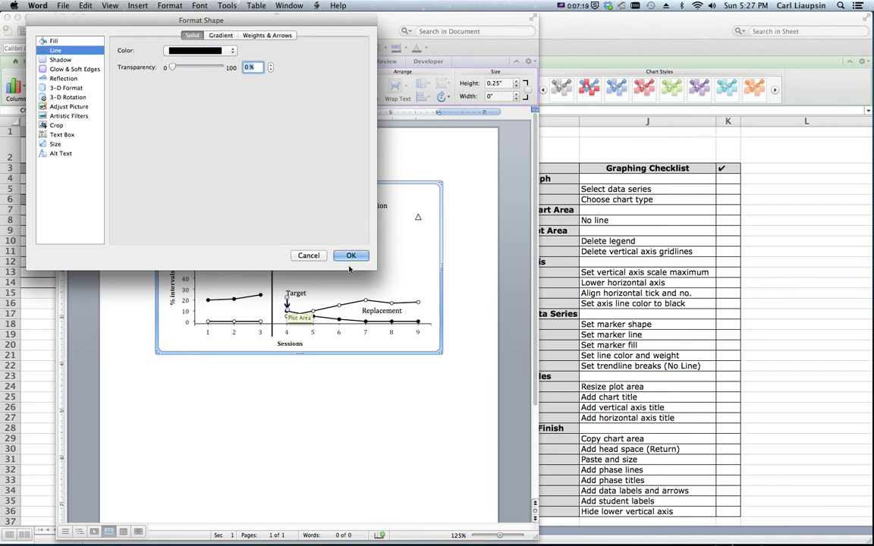
click(267, 35)
click(320, 65)
click(321, 66)
click(321, 65)
click(321, 66)
click(322, 65)
click(350, 254)
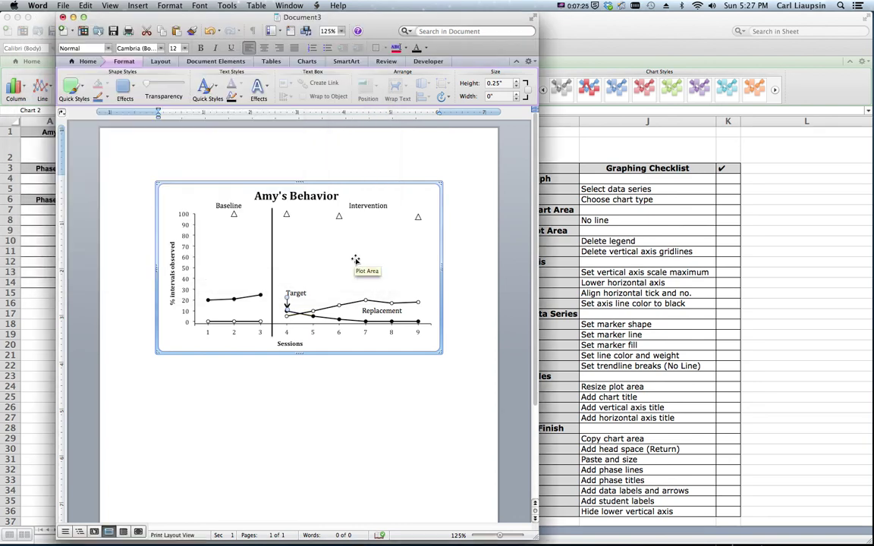
click(377, 292)
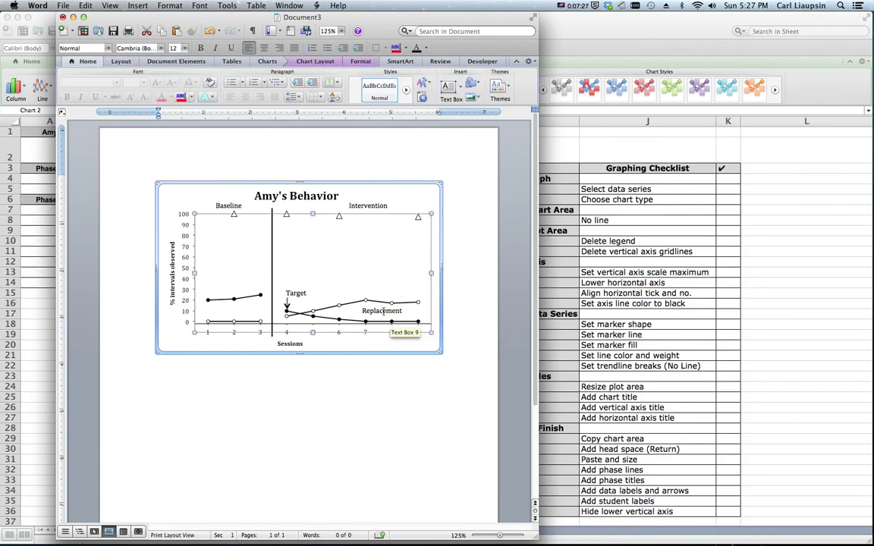
Move the Replacement label above its data line and draw an arrow down to session 7.
click(384, 310)
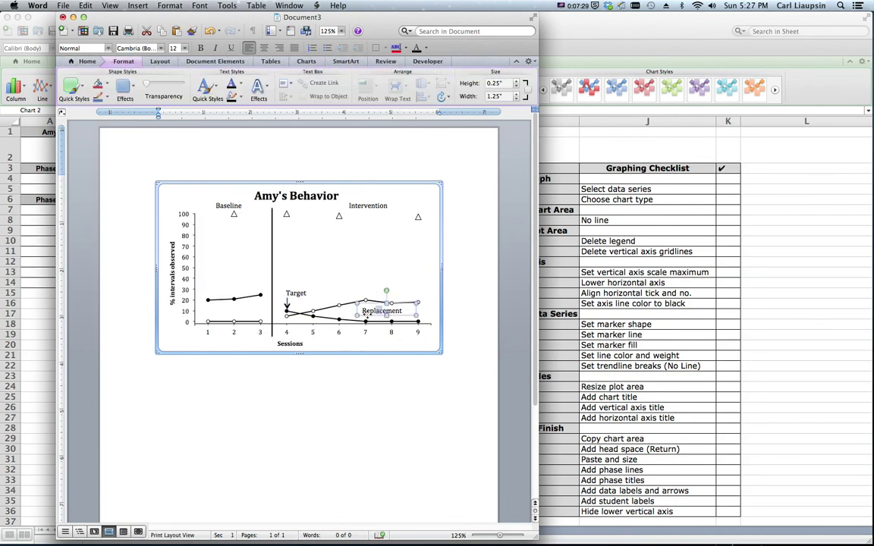
drag(368, 317, 371, 287)
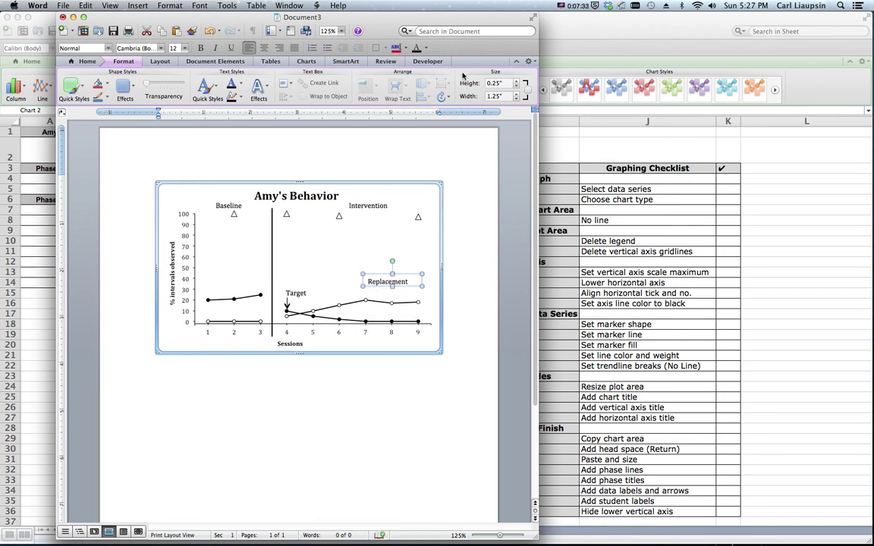
click(402, 246)
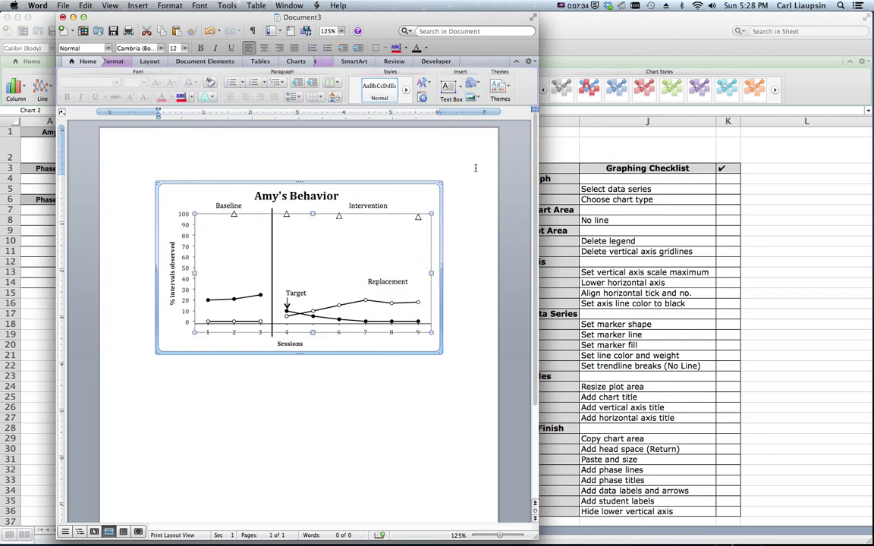
click(472, 82)
mouse_move(486, 109)
mouse_move(516, 96)
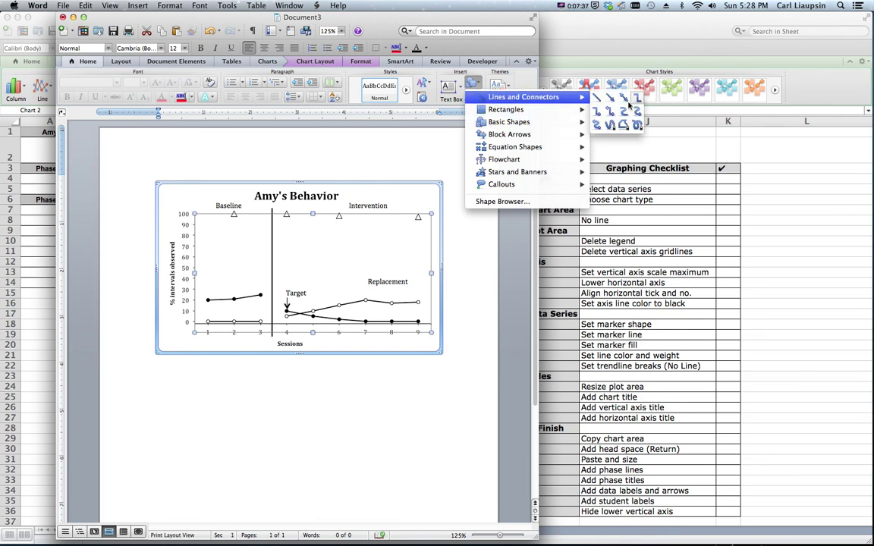
click(597, 94)
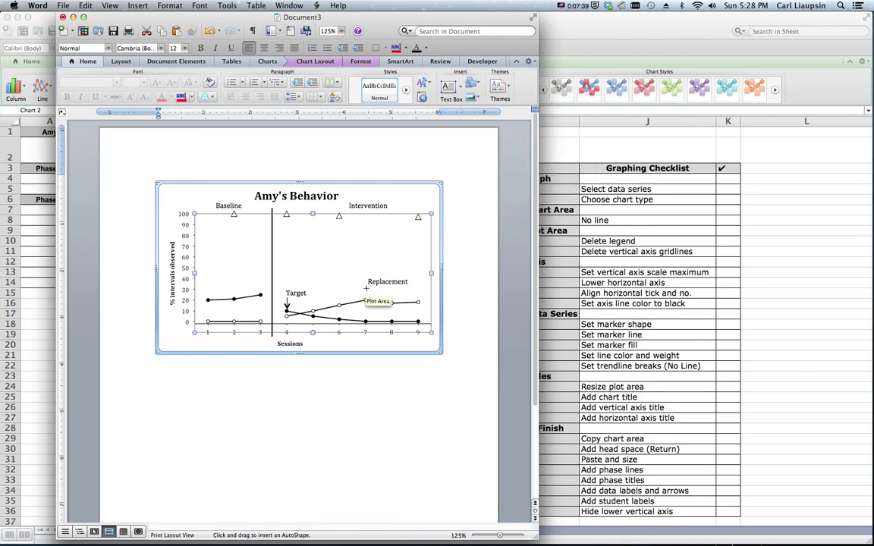
drag(367, 294, 368, 284)
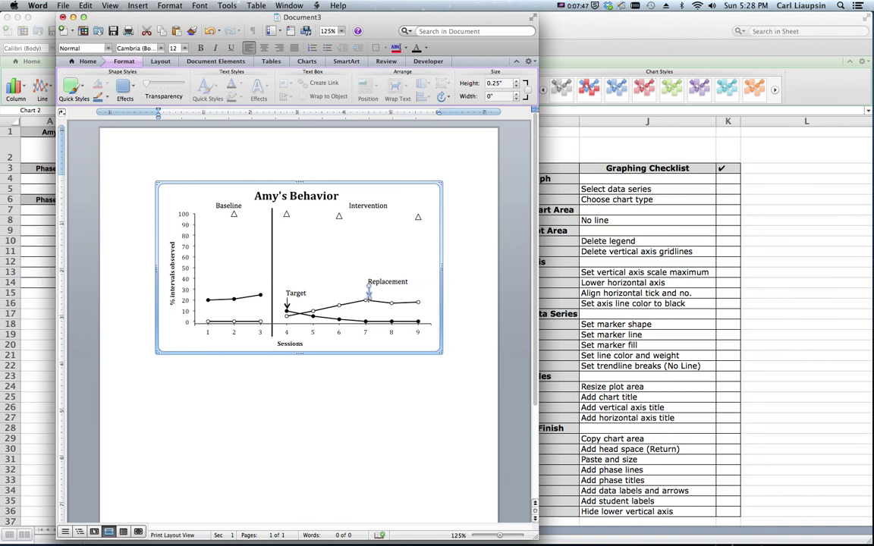
drag(368, 294, 367, 293)
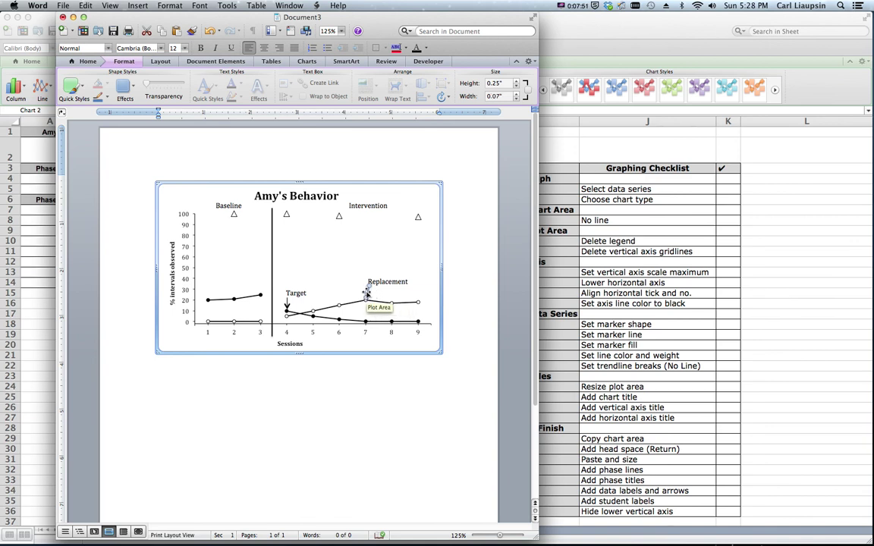
Make the Replacement arrow a black line with 1 pt weight.
right_click(367, 293)
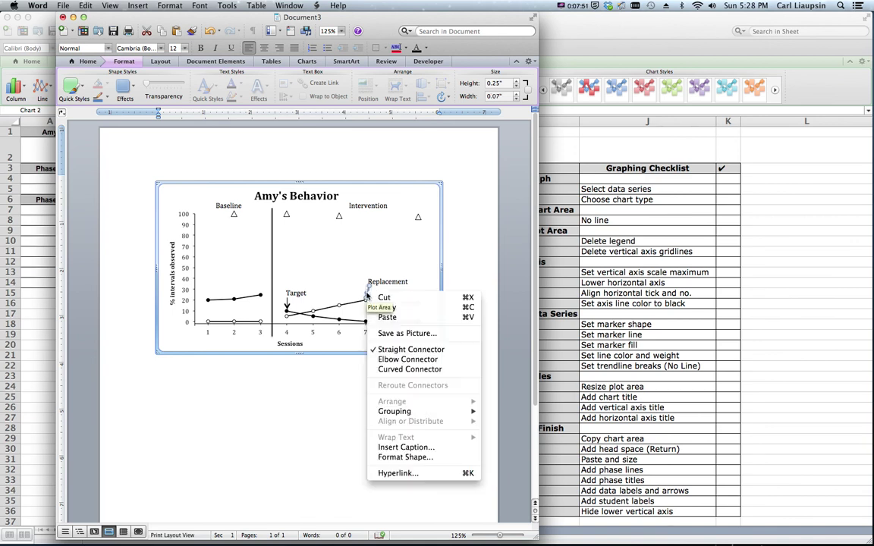
click(403, 457)
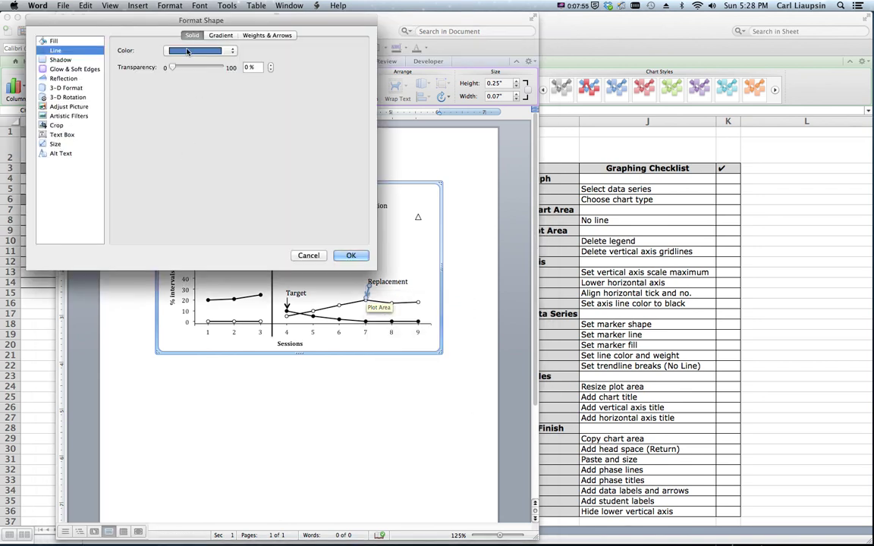
click(187, 50)
click(161, 79)
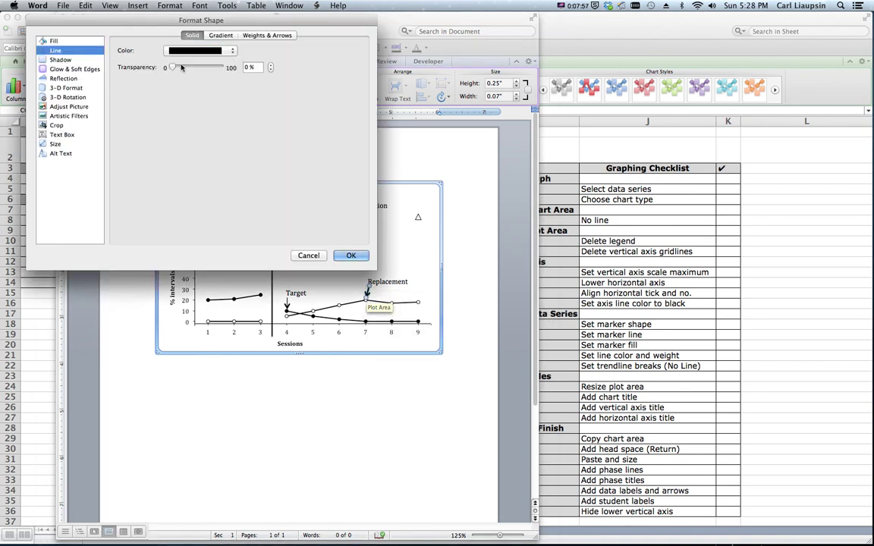
click(268, 34)
click(321, 66)
click(322, 65)
click(322, 65)
click(322, 66)
click(322, 65)
click(346, 257)
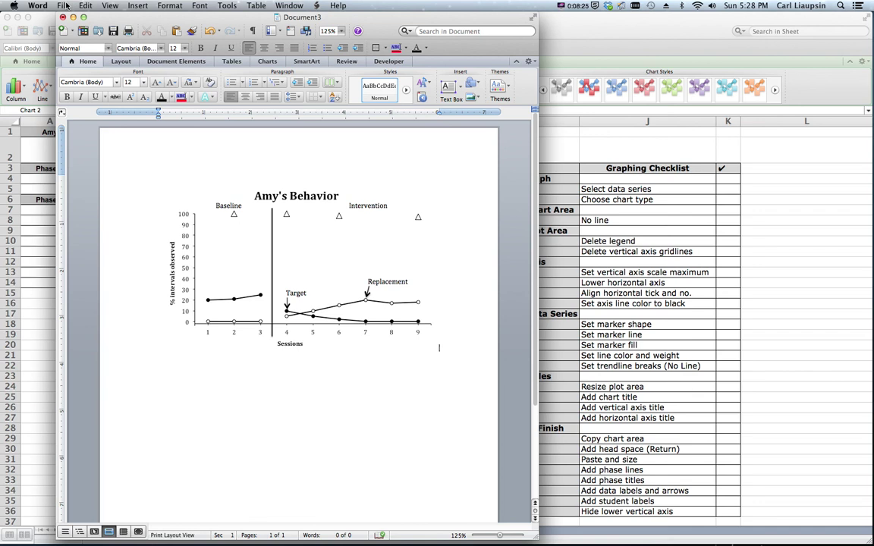
Print the graph document to a PDF and open it in Preview.
click(65, 6)
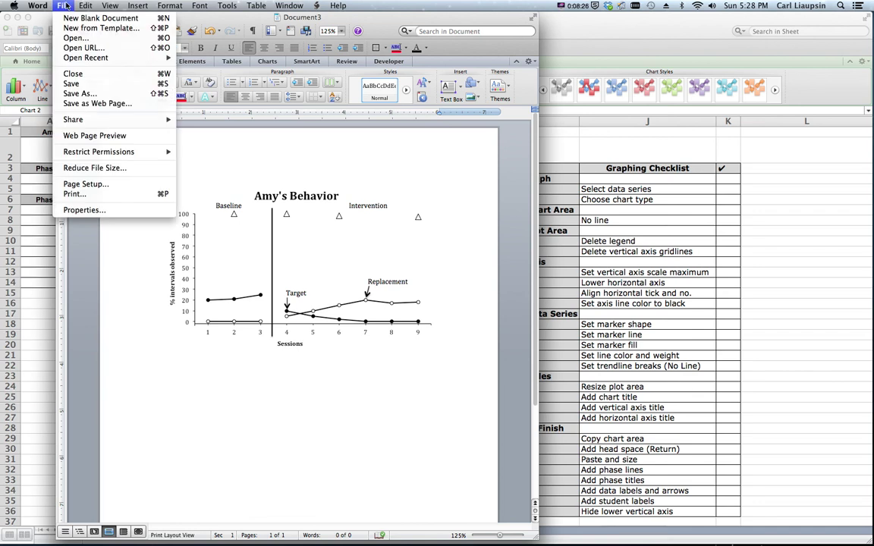
click(73, 176)
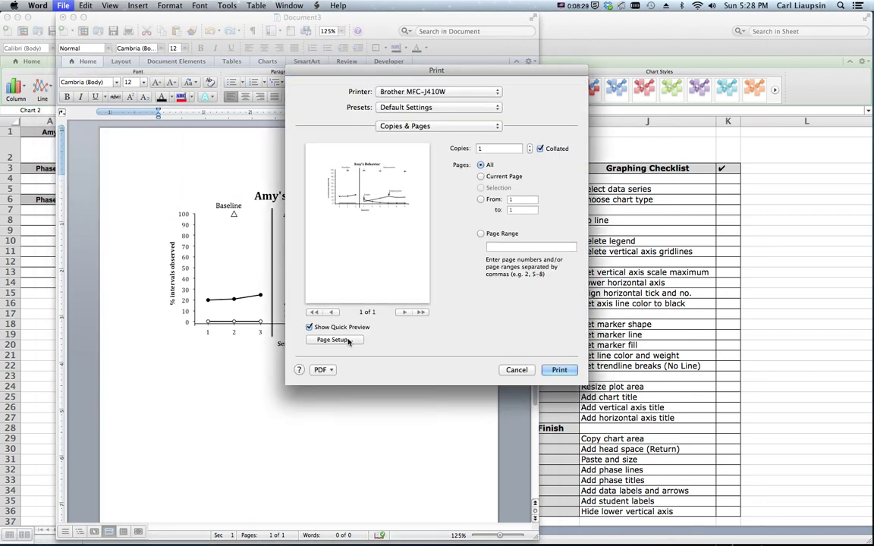
click(331, 371)
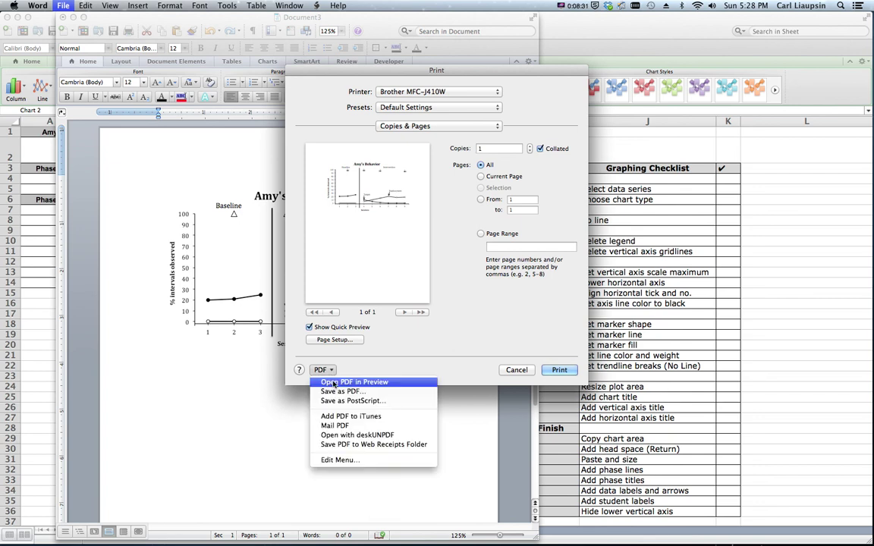
click(332, 383)
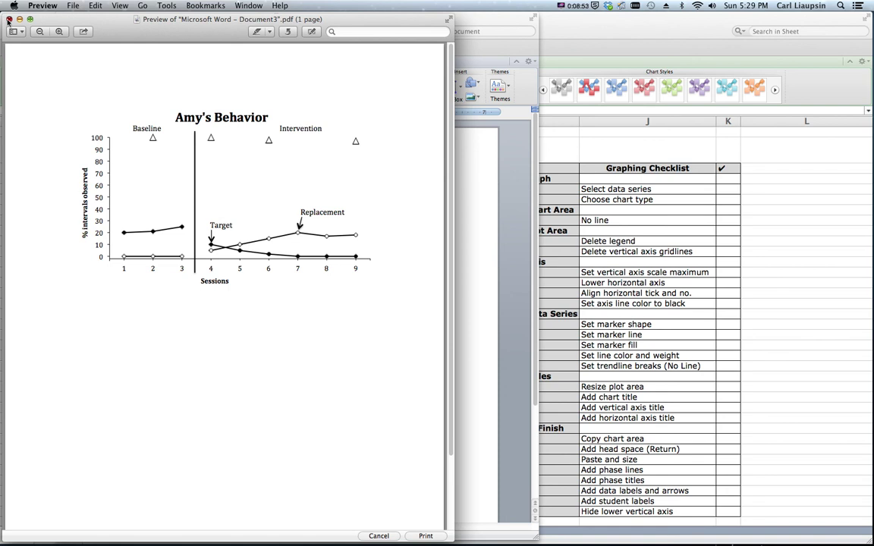
Close the Preview window to return to the Word document with the finished chart.
click(9, 19)
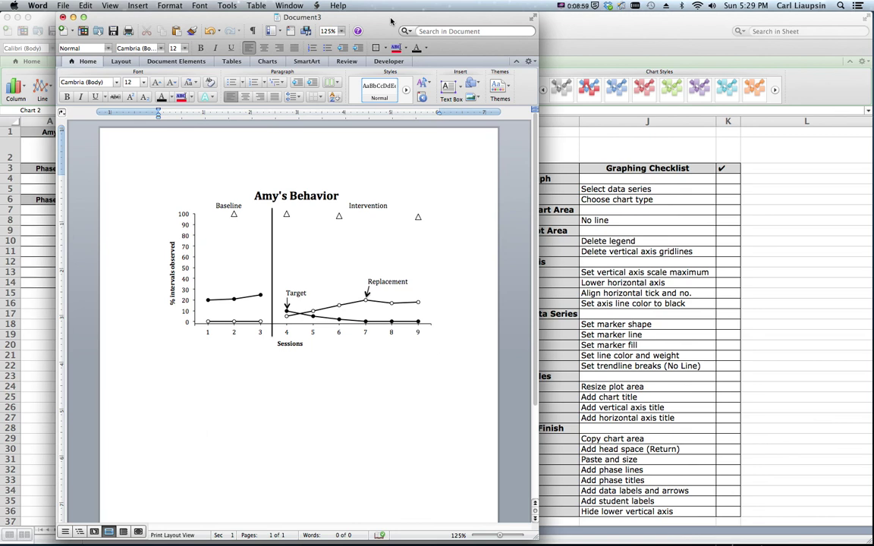
key(super+Tab)
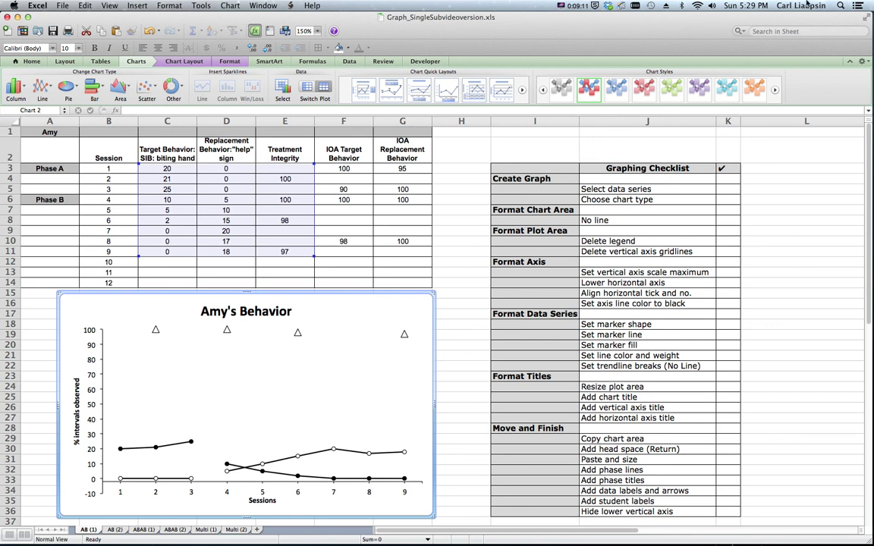
key(ctrl+Up)
click(156, 328)
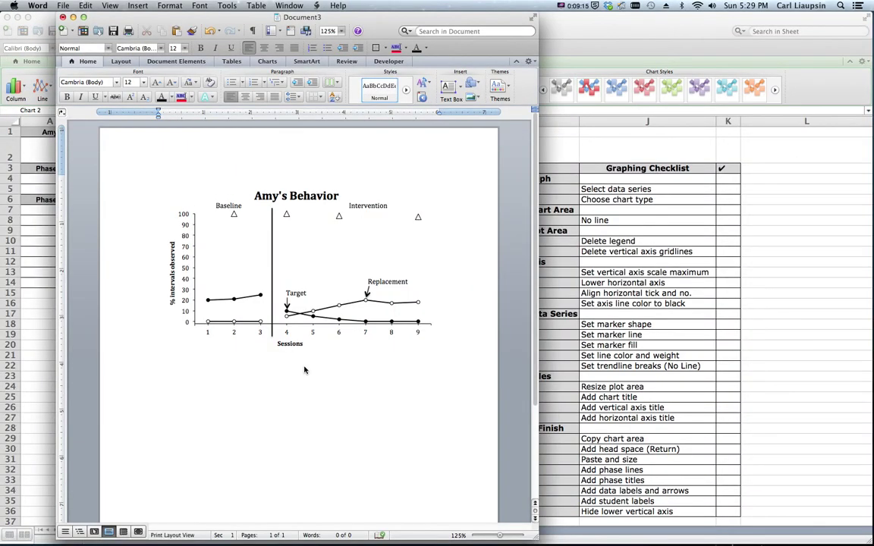